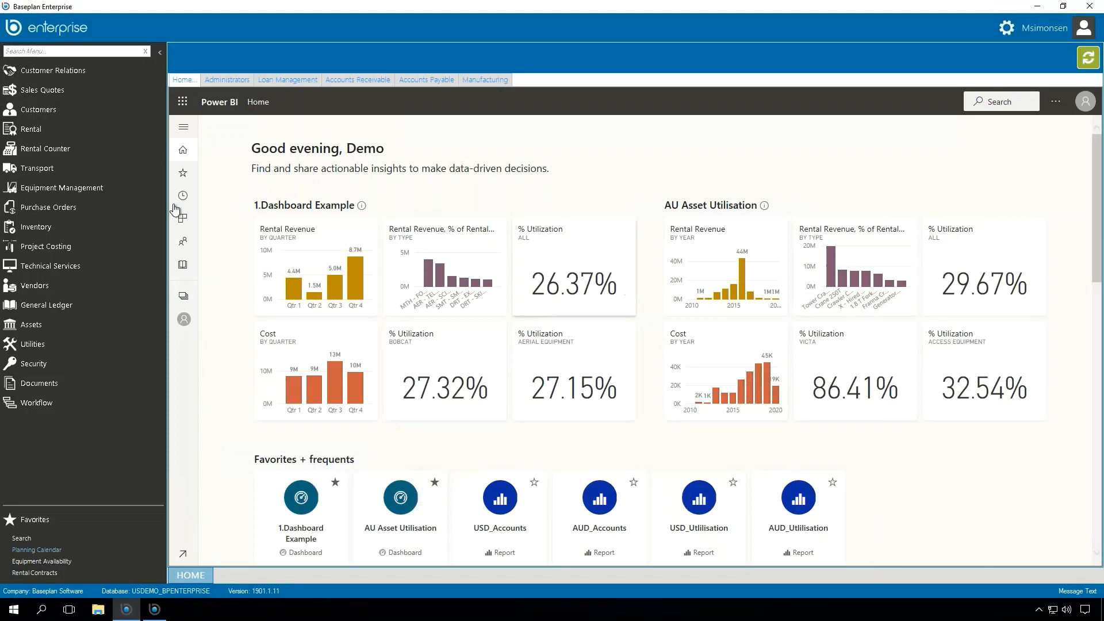
Step: Open the Rental Counter search and set the customer to Volaris Construction with site PARKWAY EXTENSION - 768
click(81, 150)
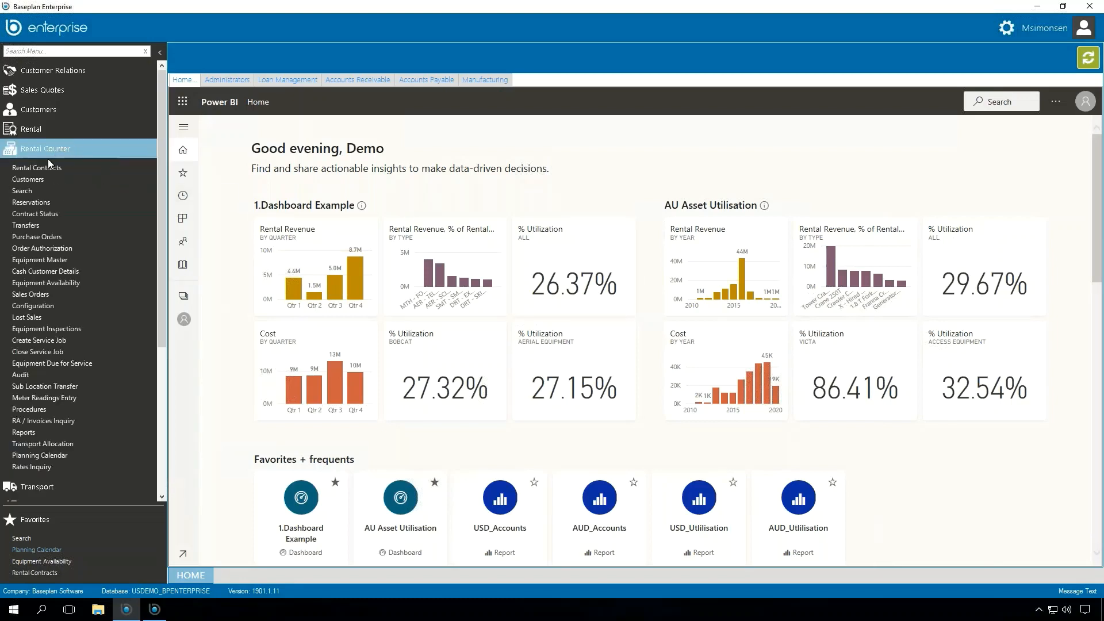
click(21, 192)
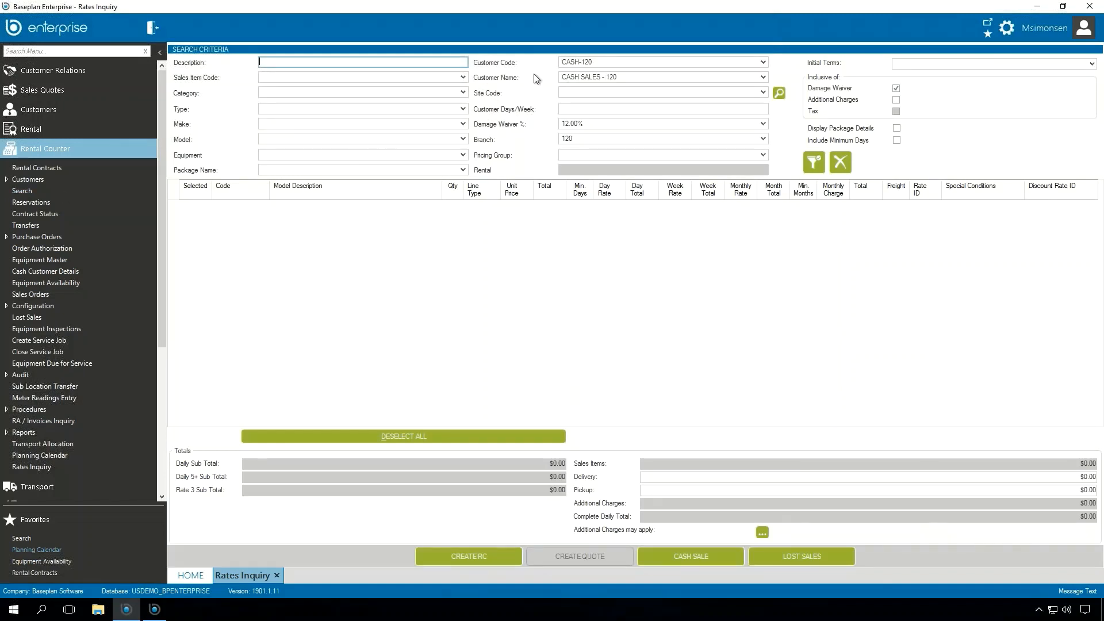
click(598, 62)
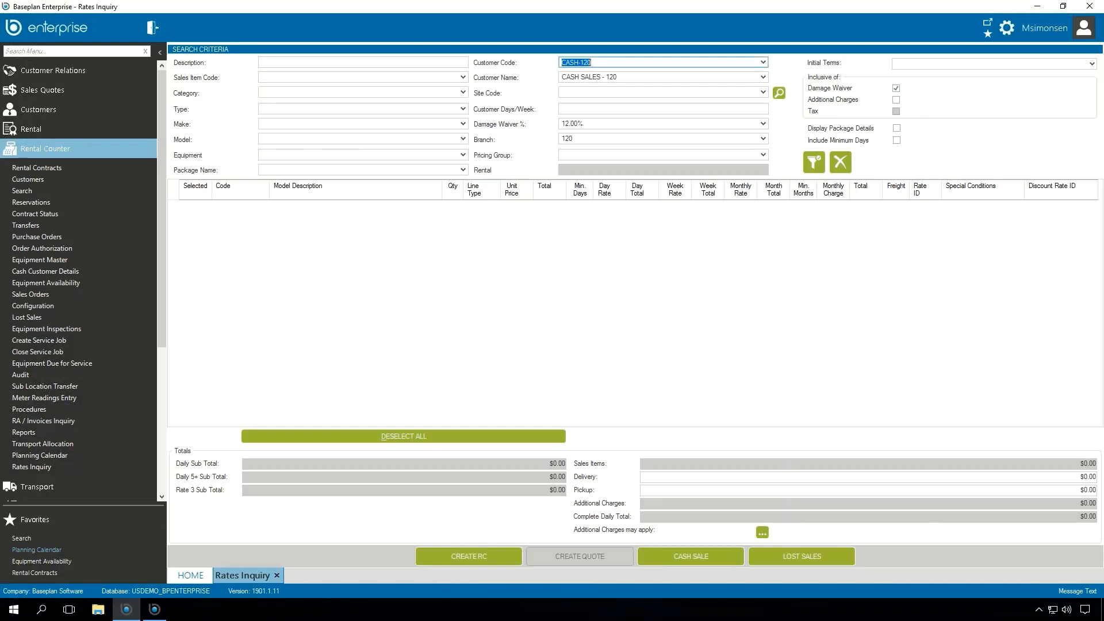
text(VOLA0001)
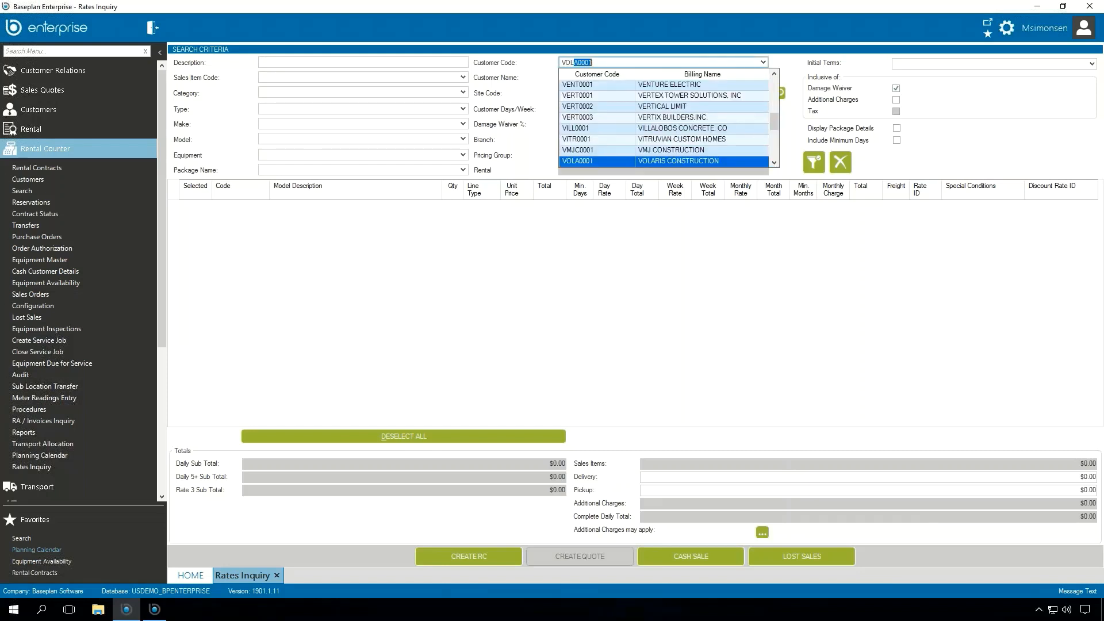
key(Return)
key(Tab)
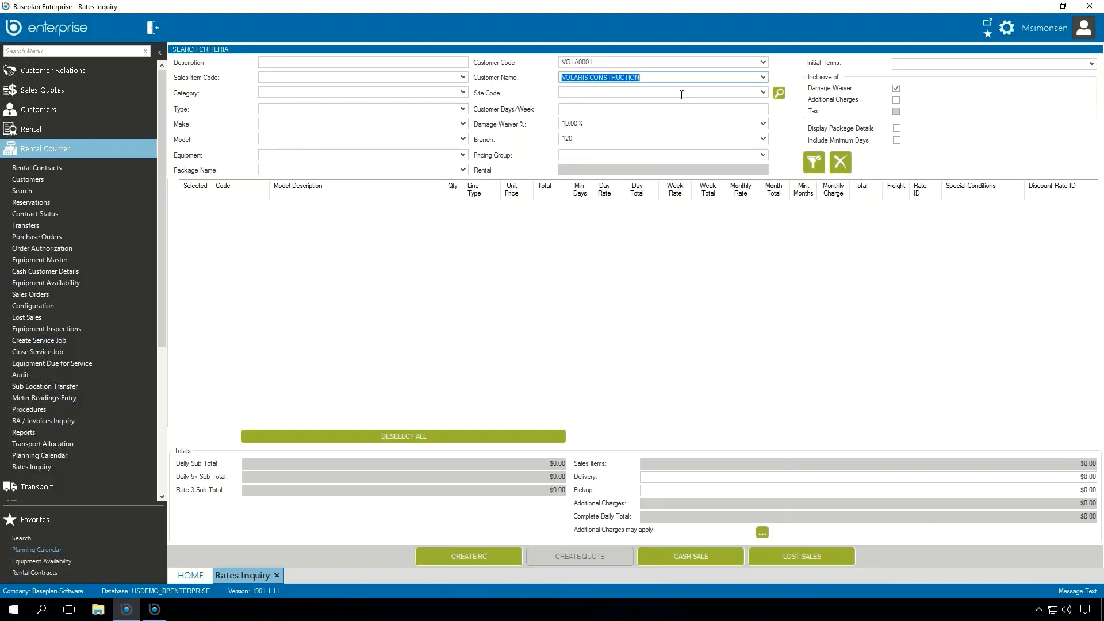
click(764, 92)
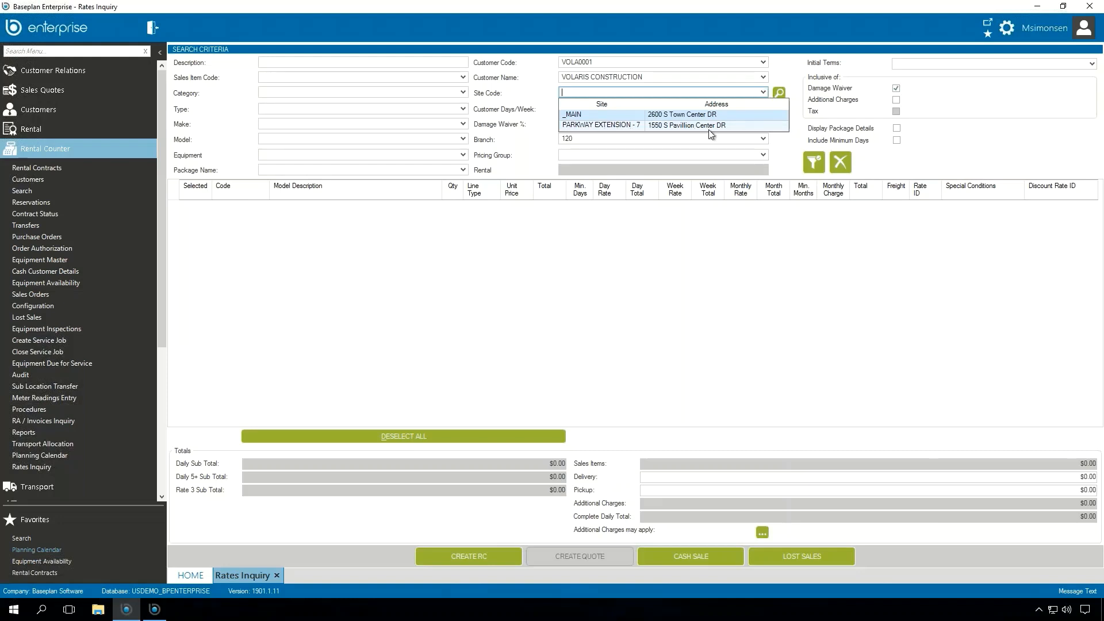
click(621, 126)
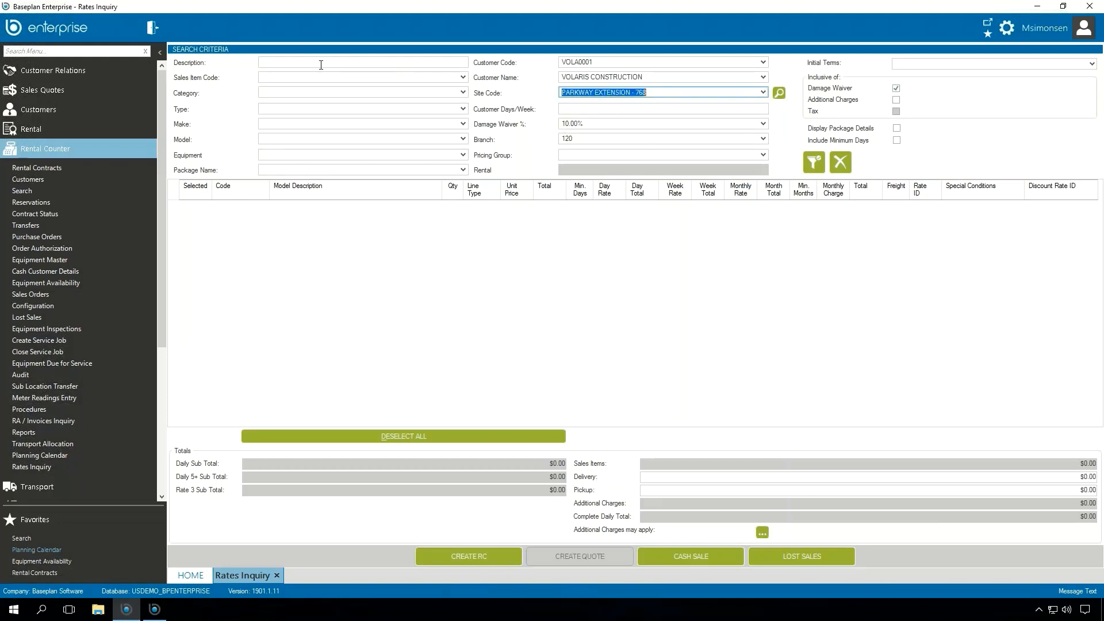
Step: Search the rates inquiry for items with the description "boom"
click(321, 63)
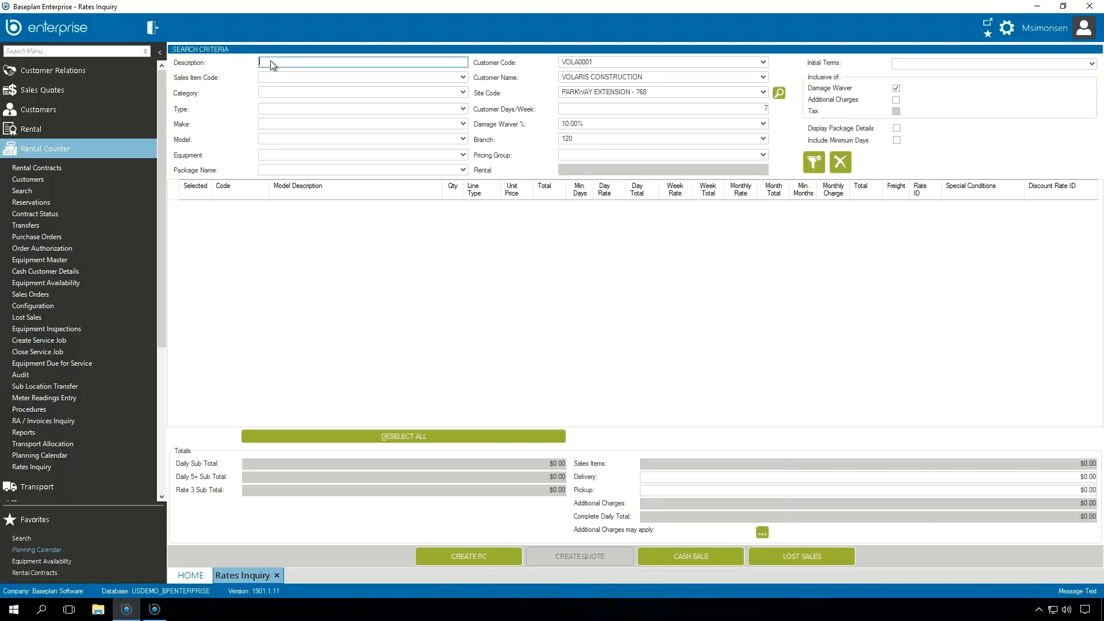
text(boom)
key(Return)
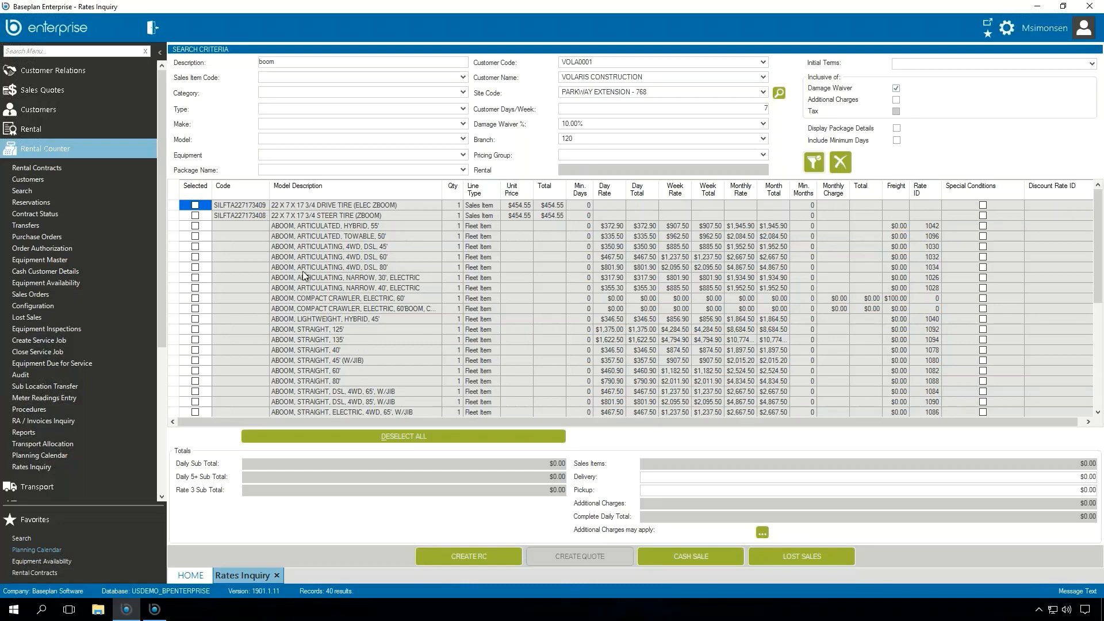
Step: Search the rates inquiry for description "336" and select the EXCAVATOR CAT 336FL
double_click(269, 61)
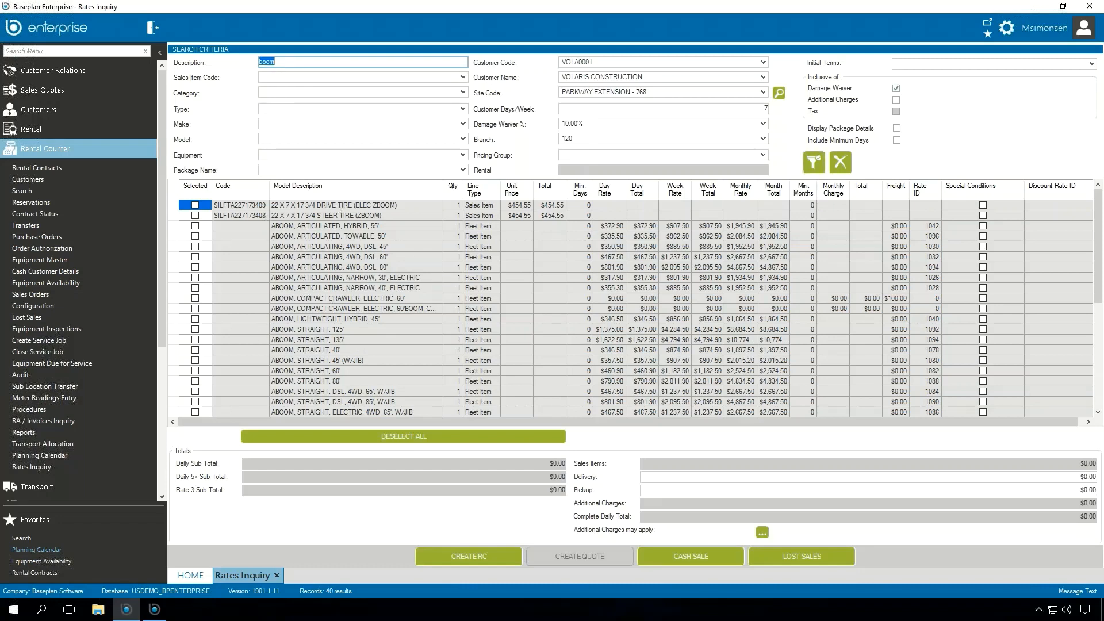
text(336)
key(Return)
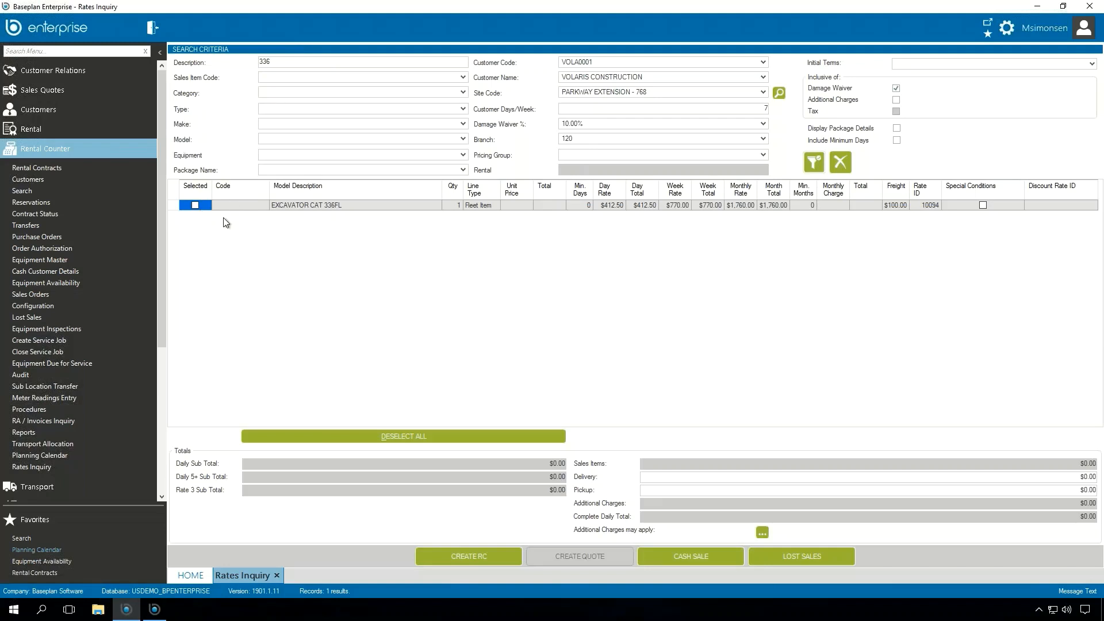
click(195, 205)
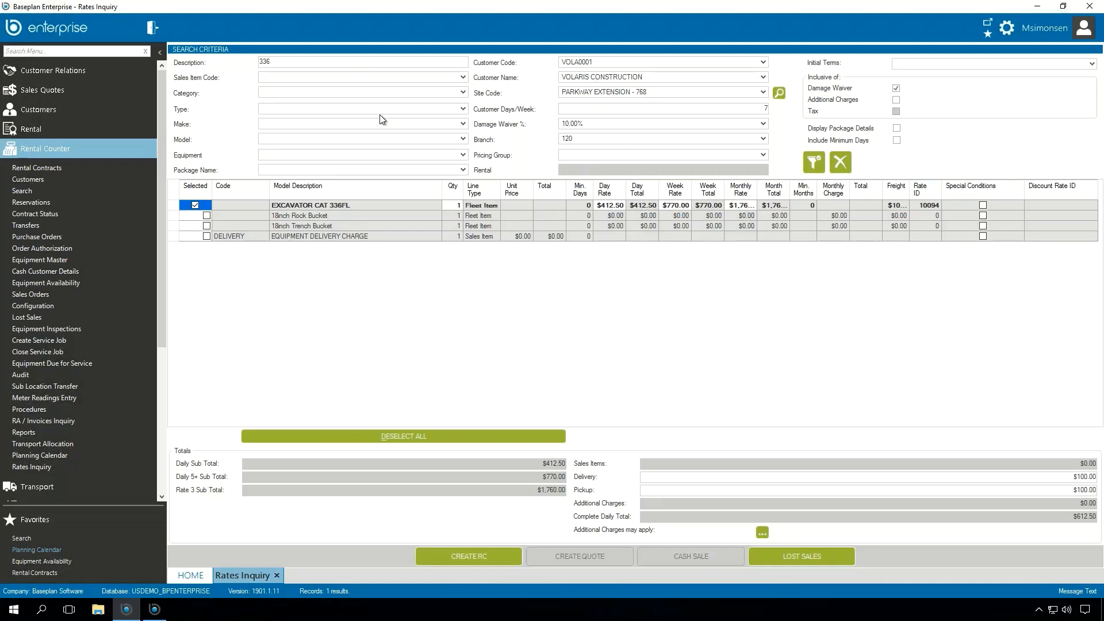
Step: Clear the search criteria, search for description "1.2" and also select the LINDE 1.2 - 2.0 TONNES fleet item
click(843, 163)
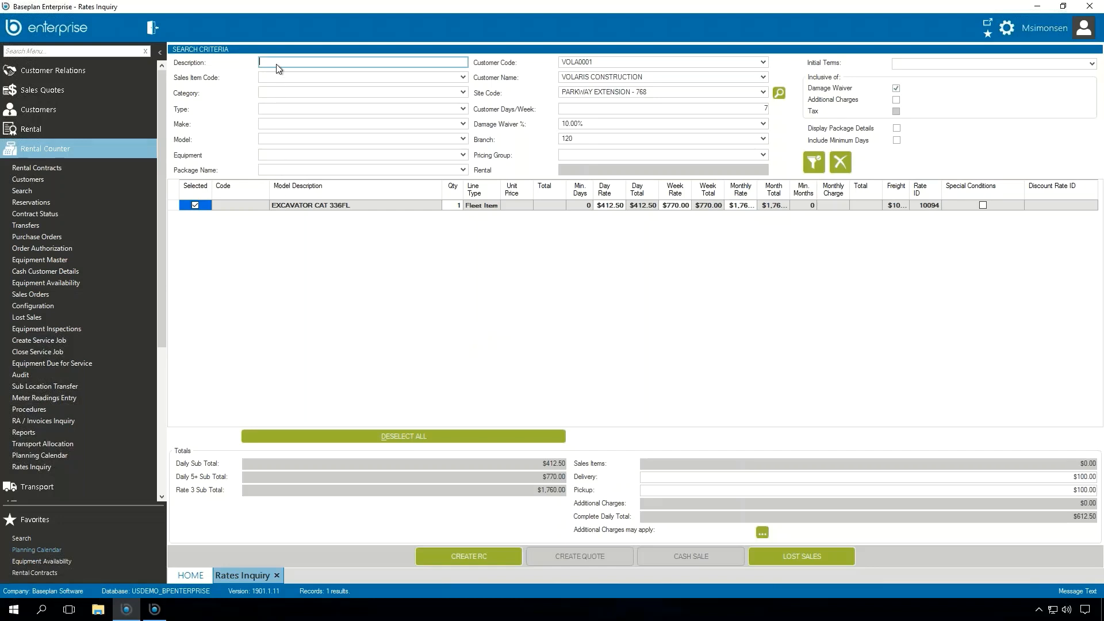
text(1.2)
key(Return)
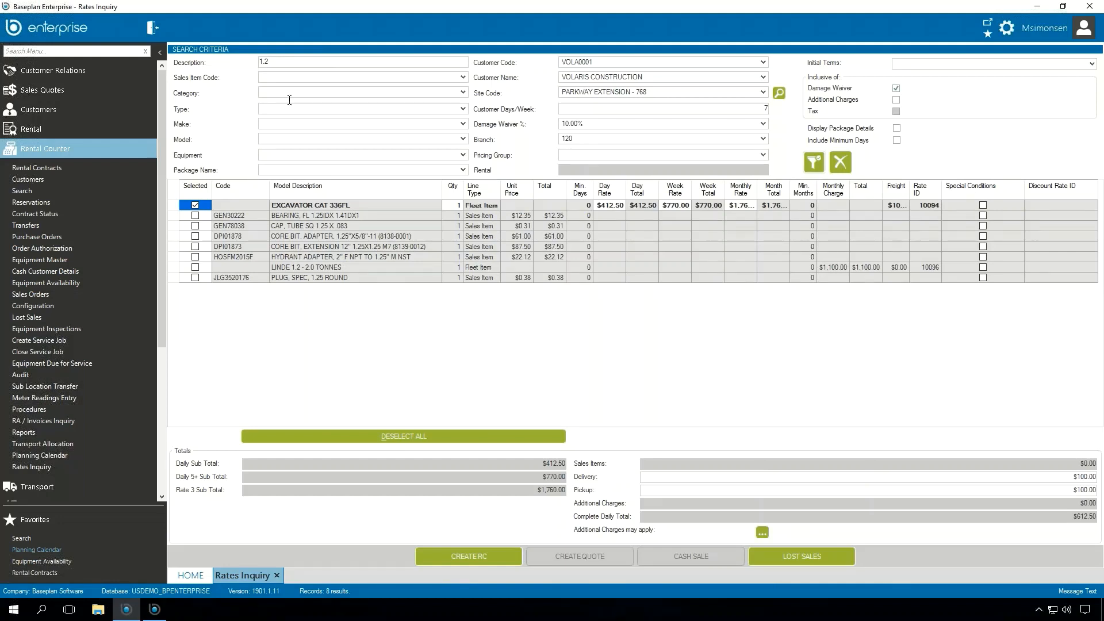
click(196, 268)
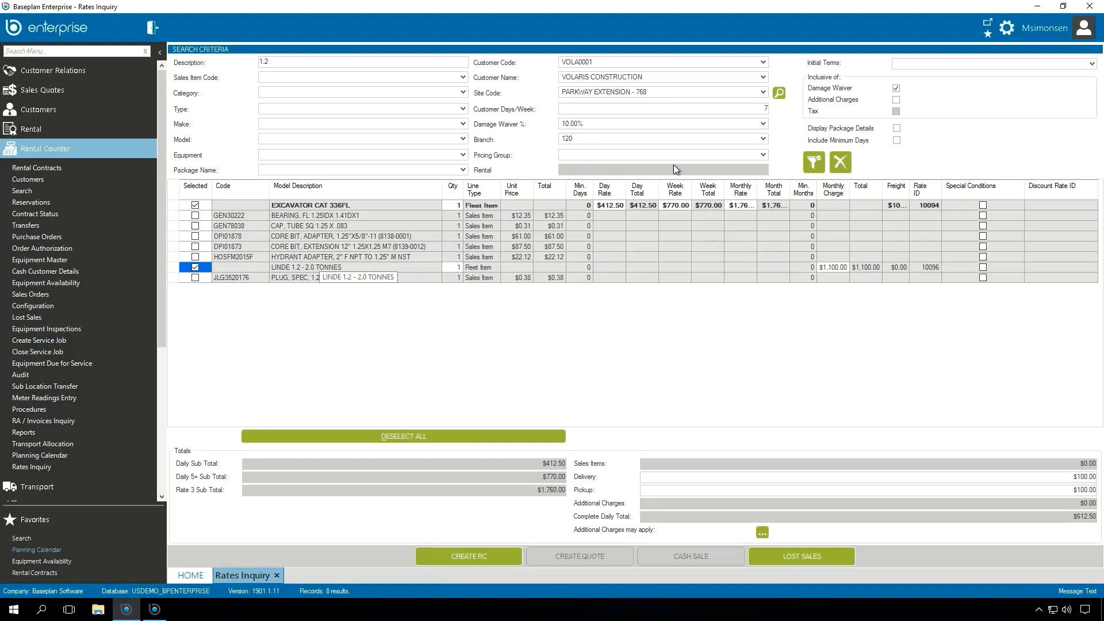
Step: Create a rental contract from the selected excavator and Linde forklift, and check its pending equipment lines
click(830, 159)
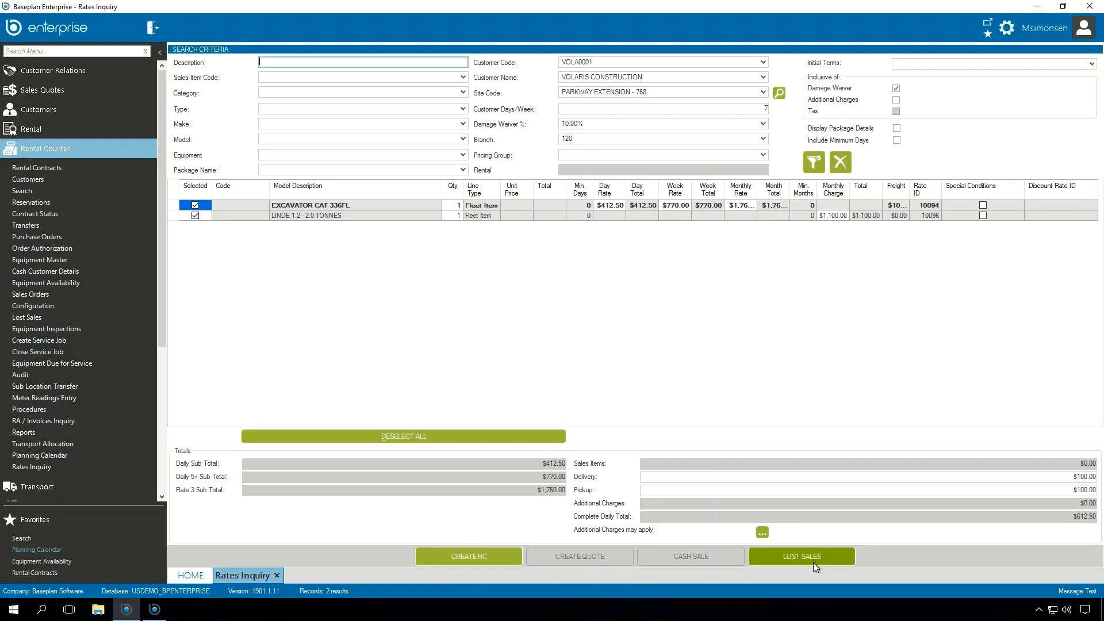
click(490, 556)
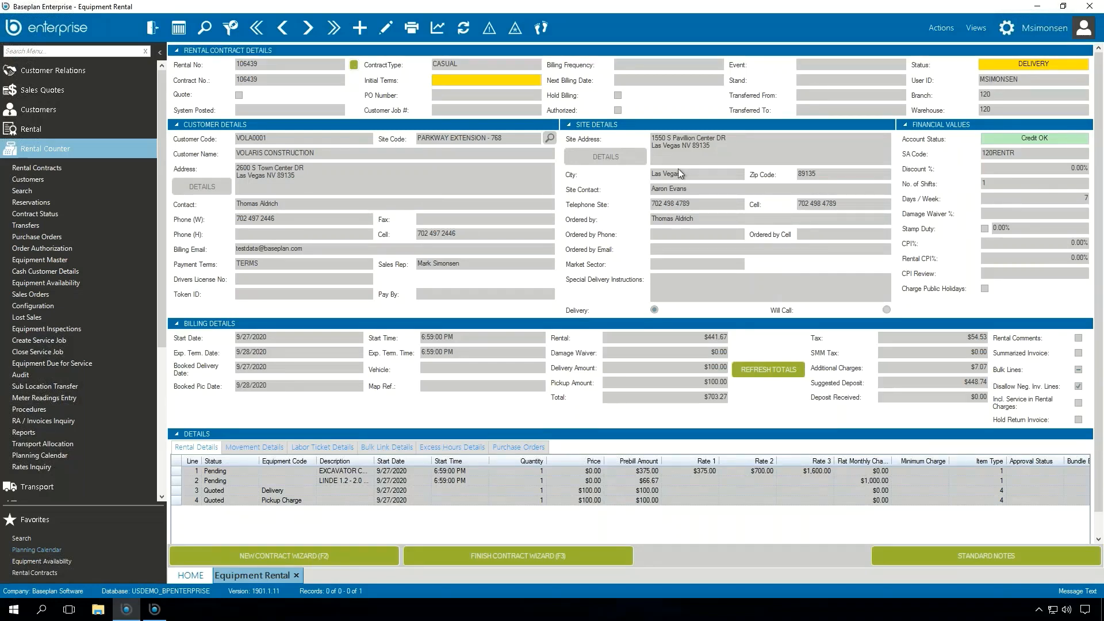
click(175, 471)
click(307, 481)
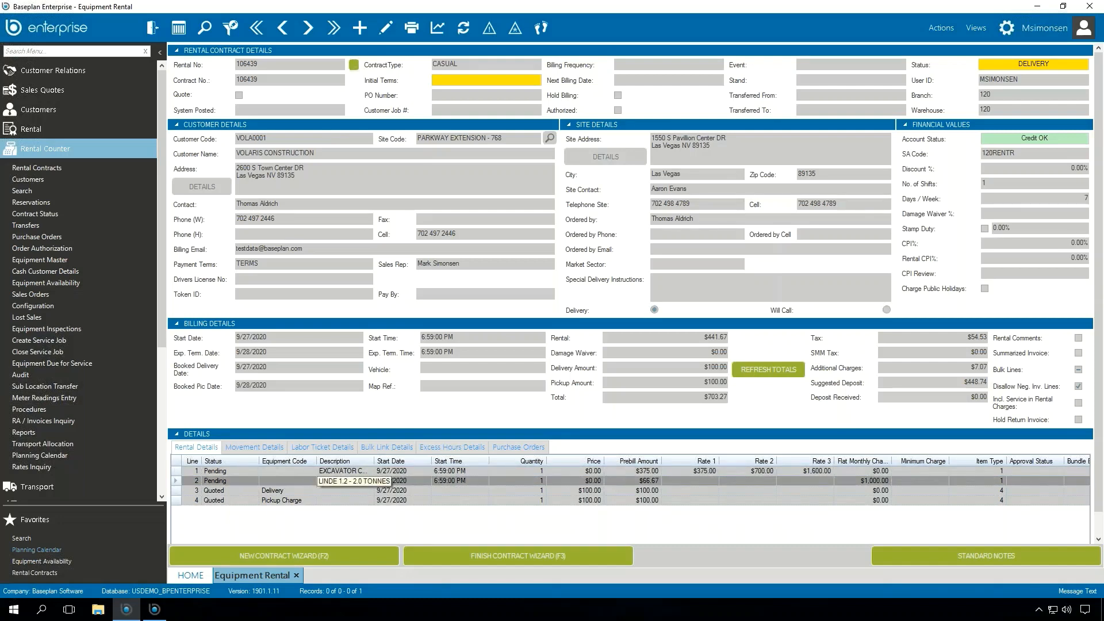
click(306, 477)
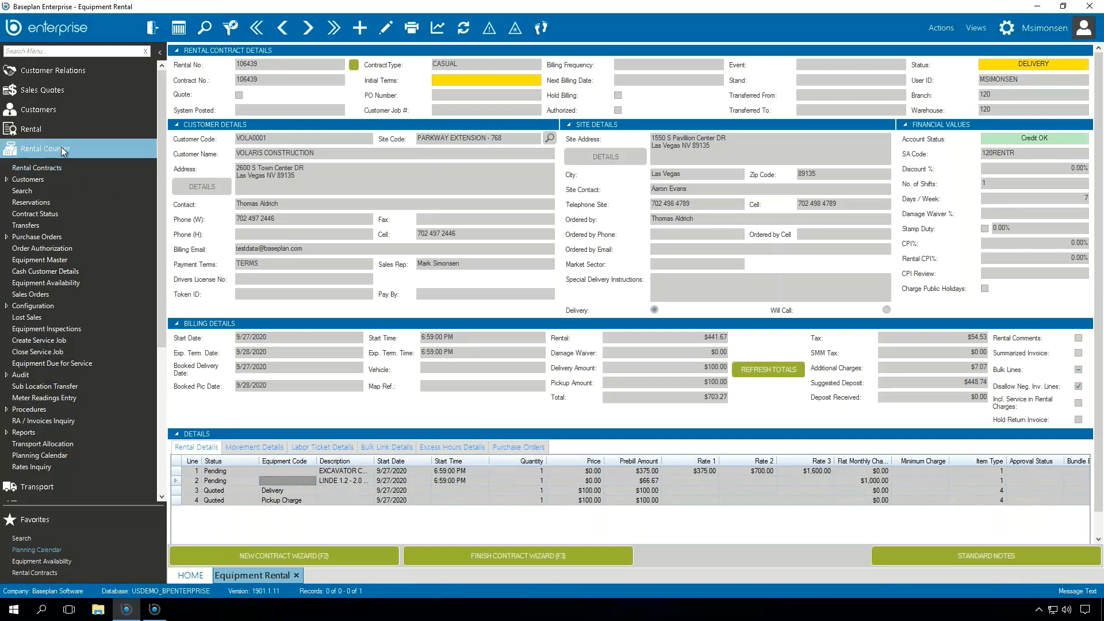
Step: Open a separate Equipment Rental form and add a new rental record for customer Volaris Construction
click(53, 128)
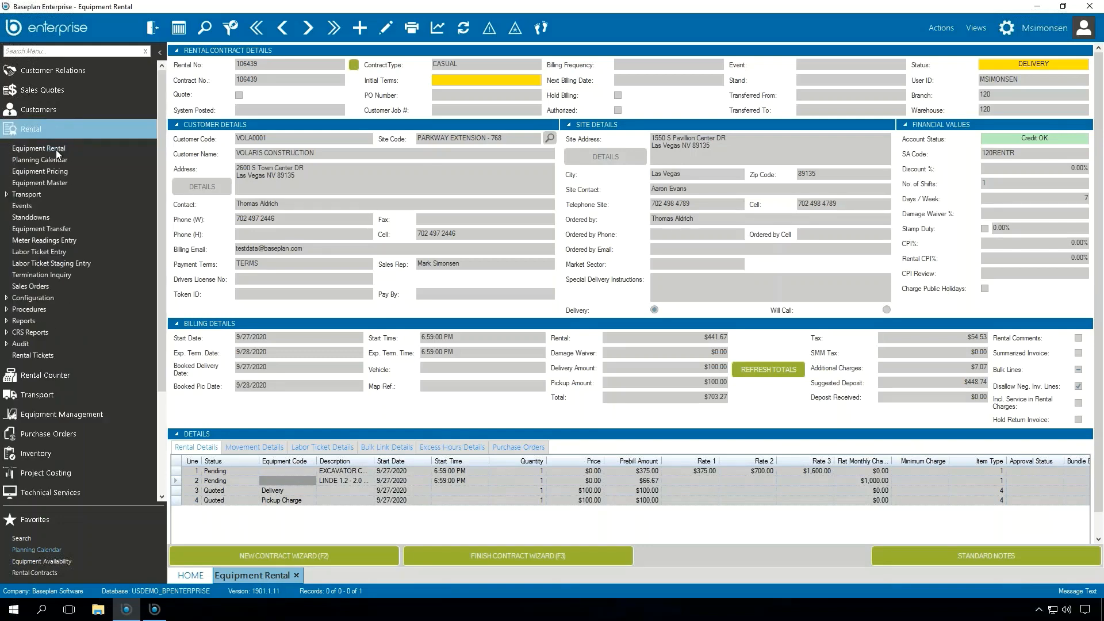
click(40, 148)
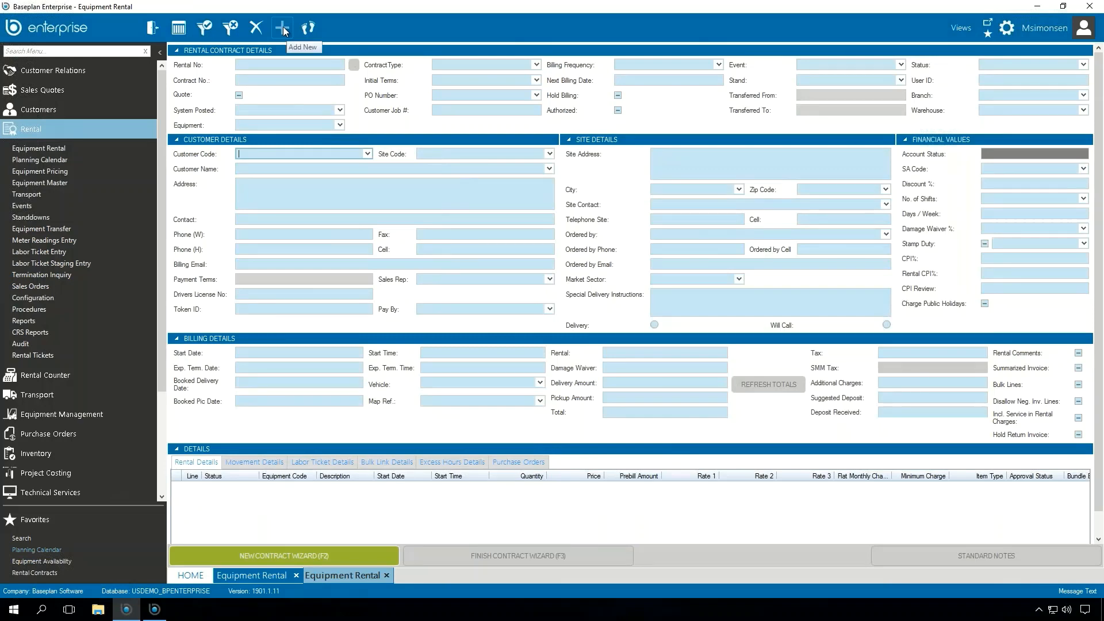
click(283, 29)
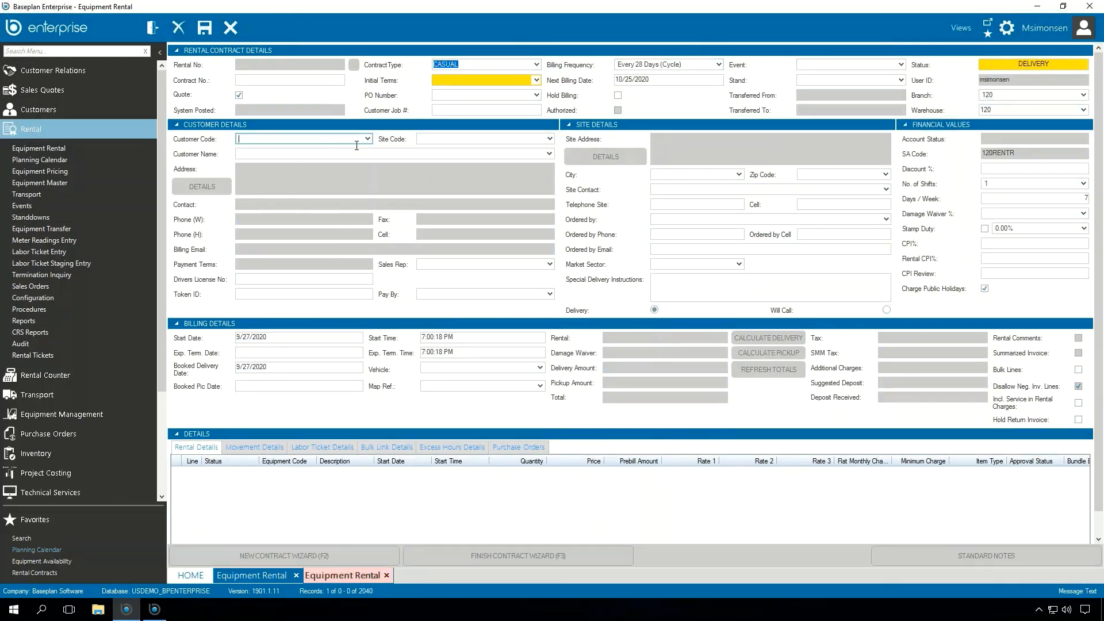
text(VOLA0001)
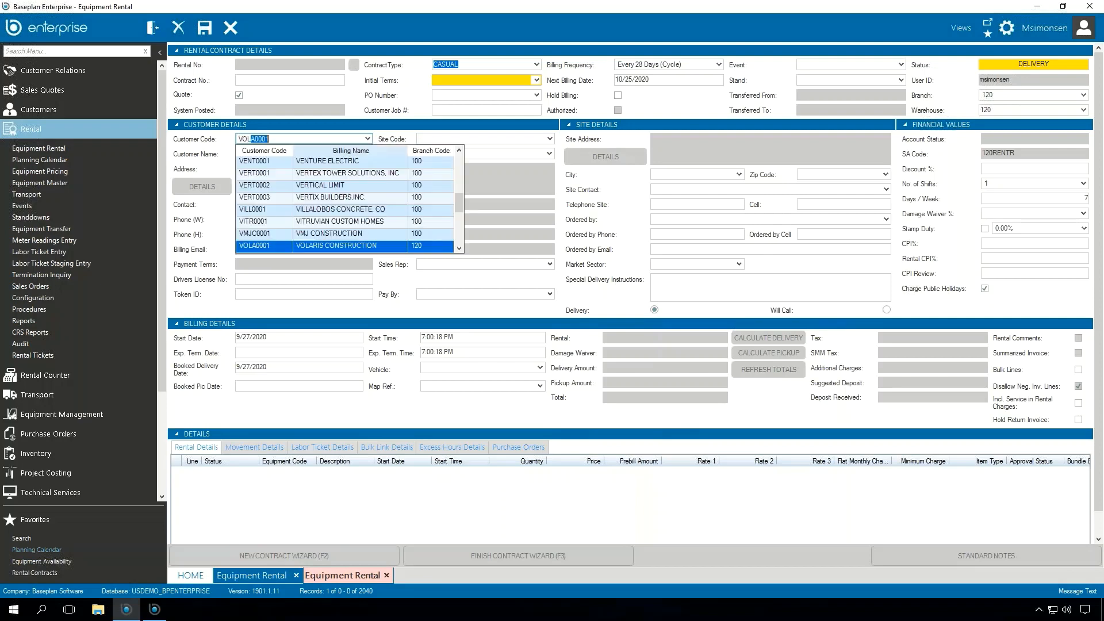
key(Return)
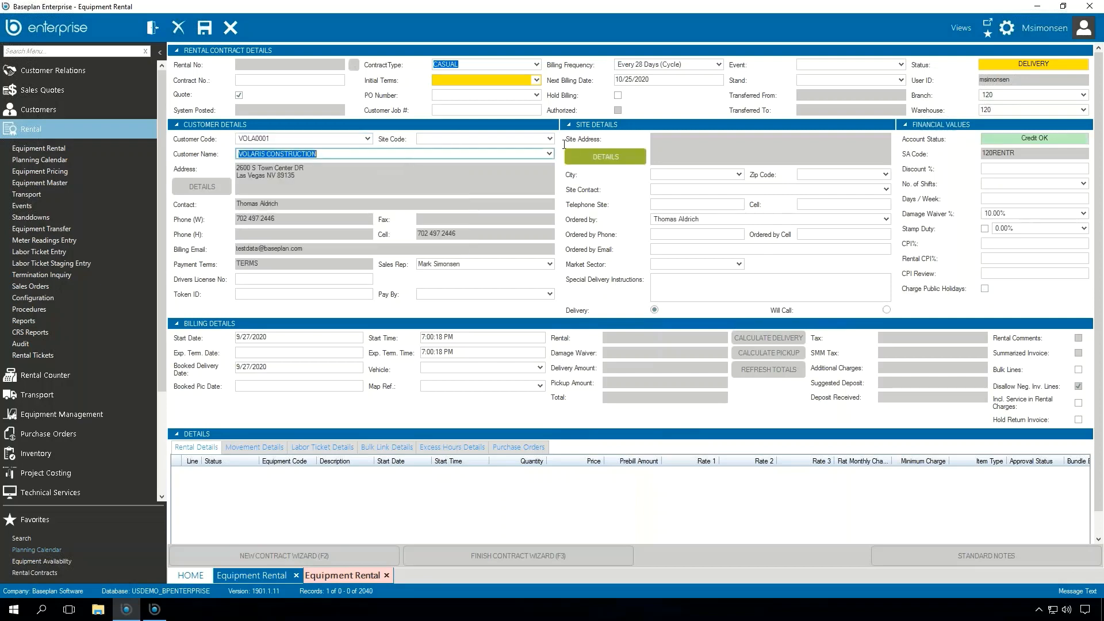
Step: Set the rental's site code to PARKWAY EXTENSION - 768 and its expected termination date to 9/29/2020, and save the record
click(551, 139)
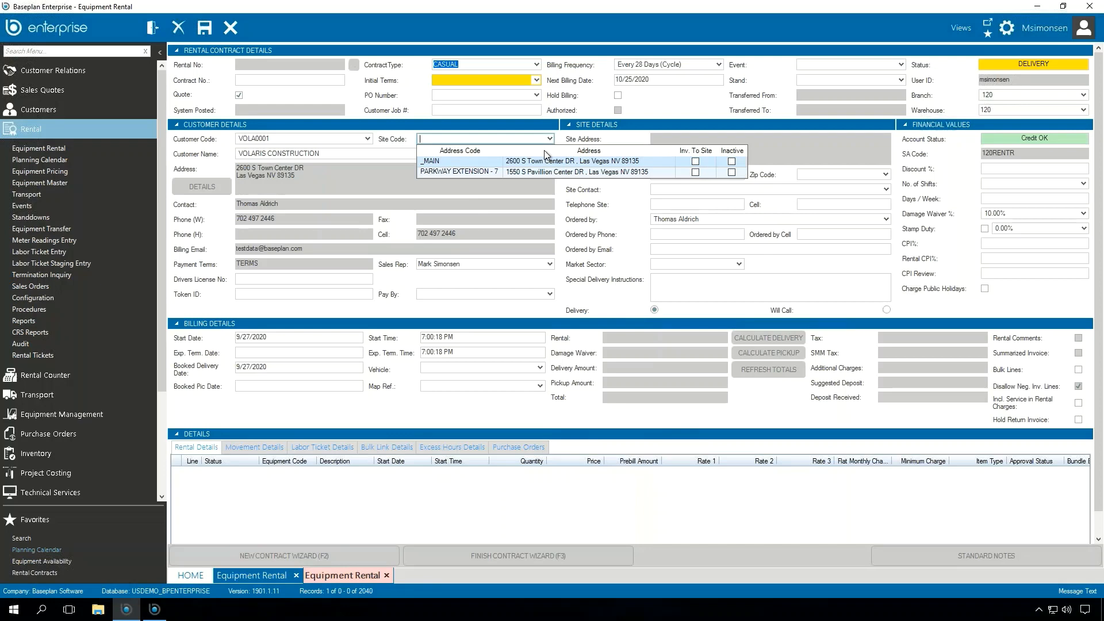
click(465, 171)
click(460, 180)
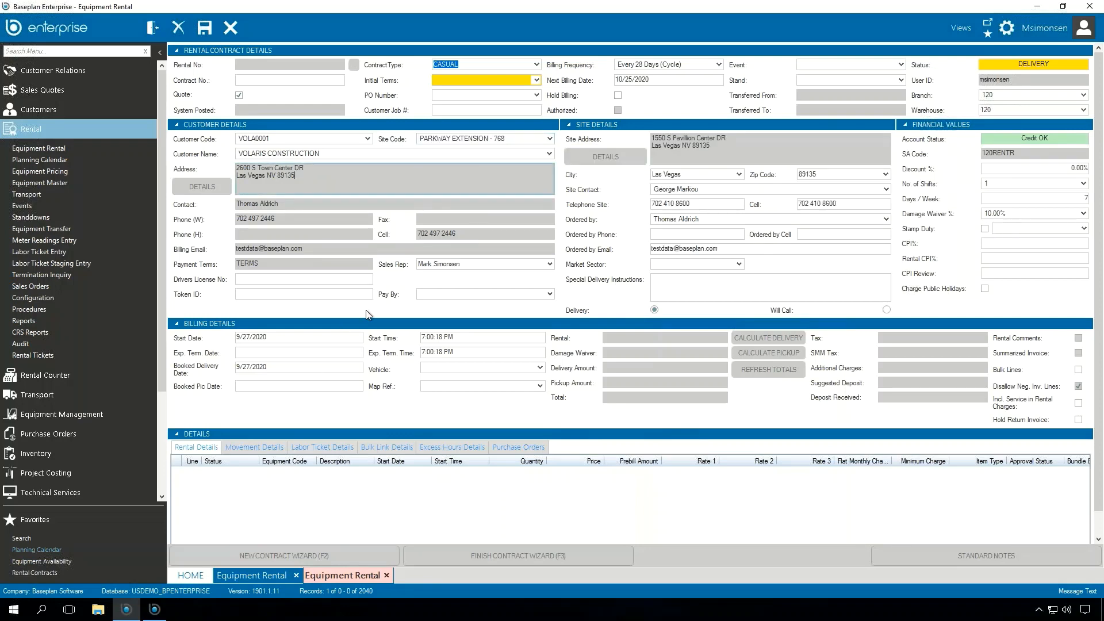
click(268, 349)
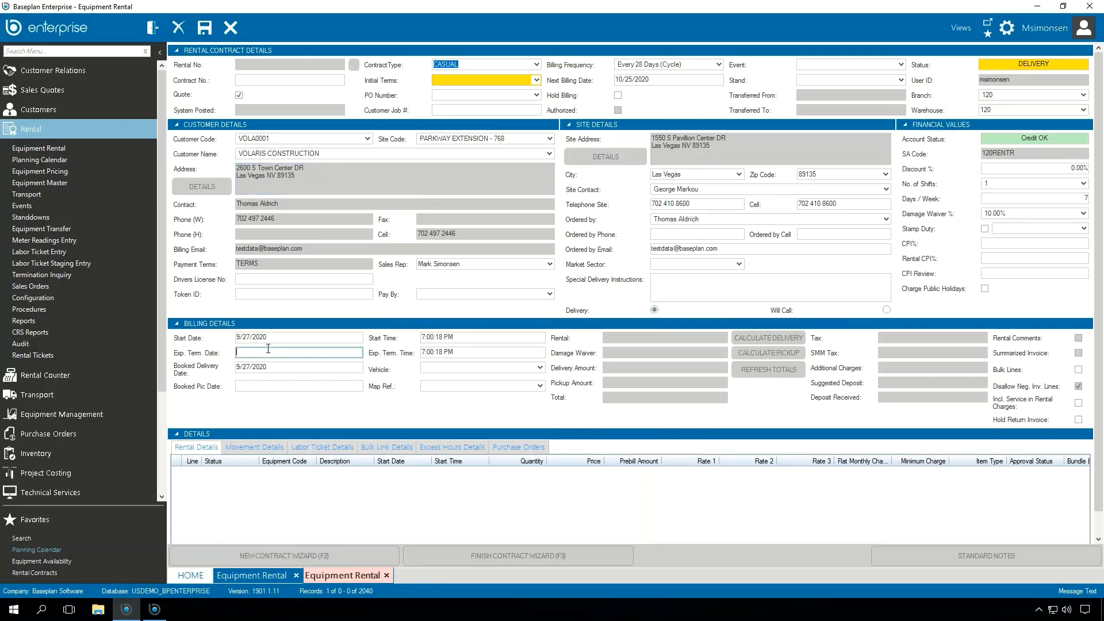
text(29/2020)
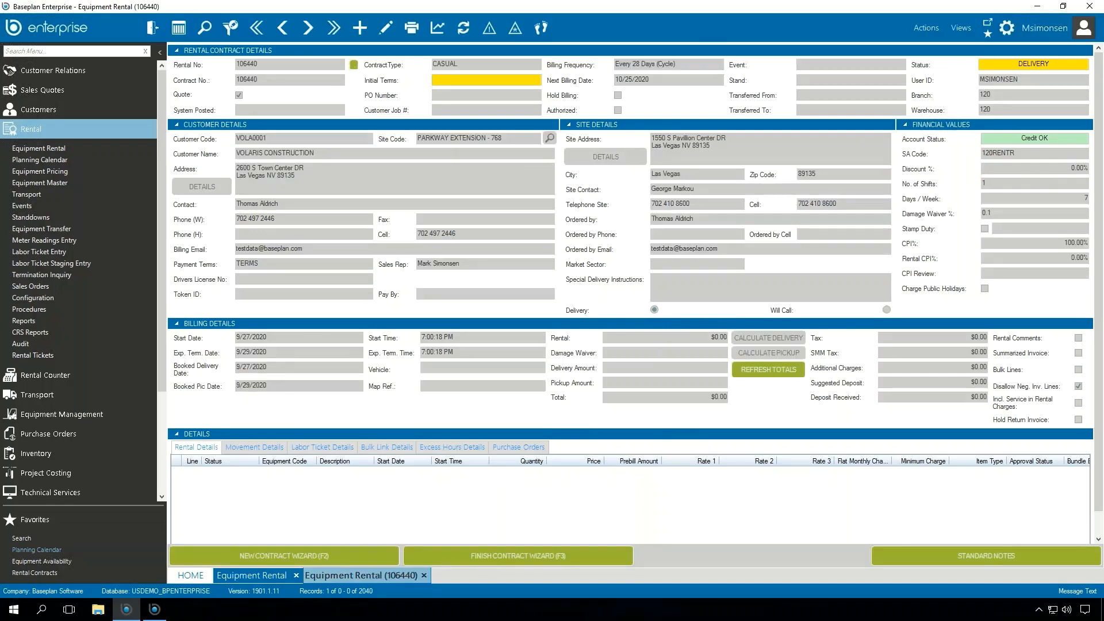
Step: Add equipment E1201, the 1.2 - 2.0 TONNES Linde forklift, as a detail line on the rental and return to the contract
click(930, 30)
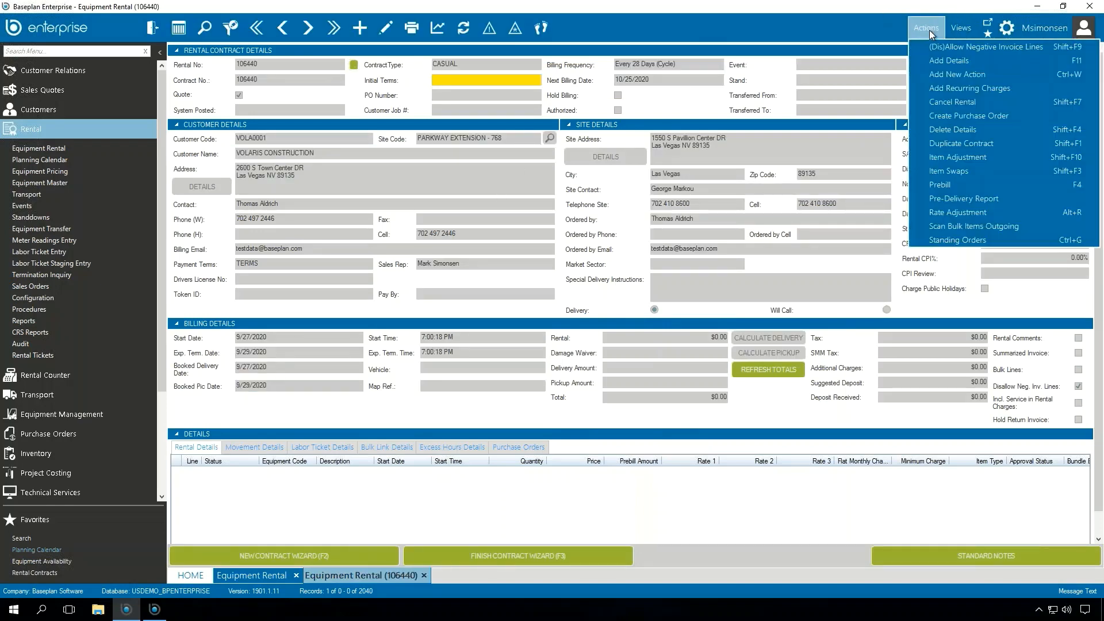
click(964, 60)
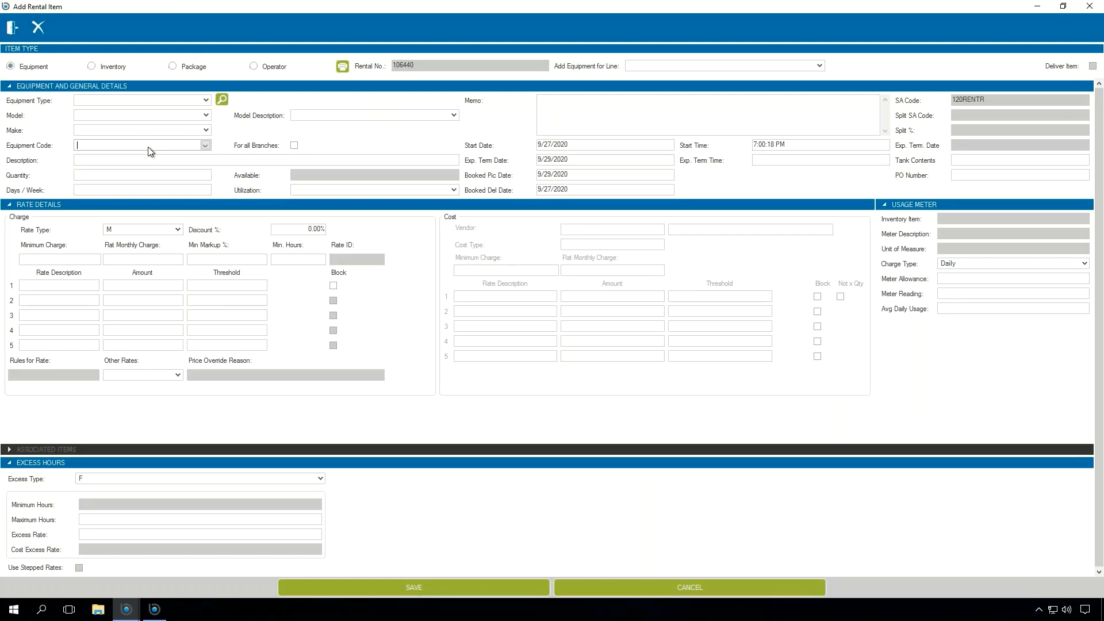
text(EXTENSION12)
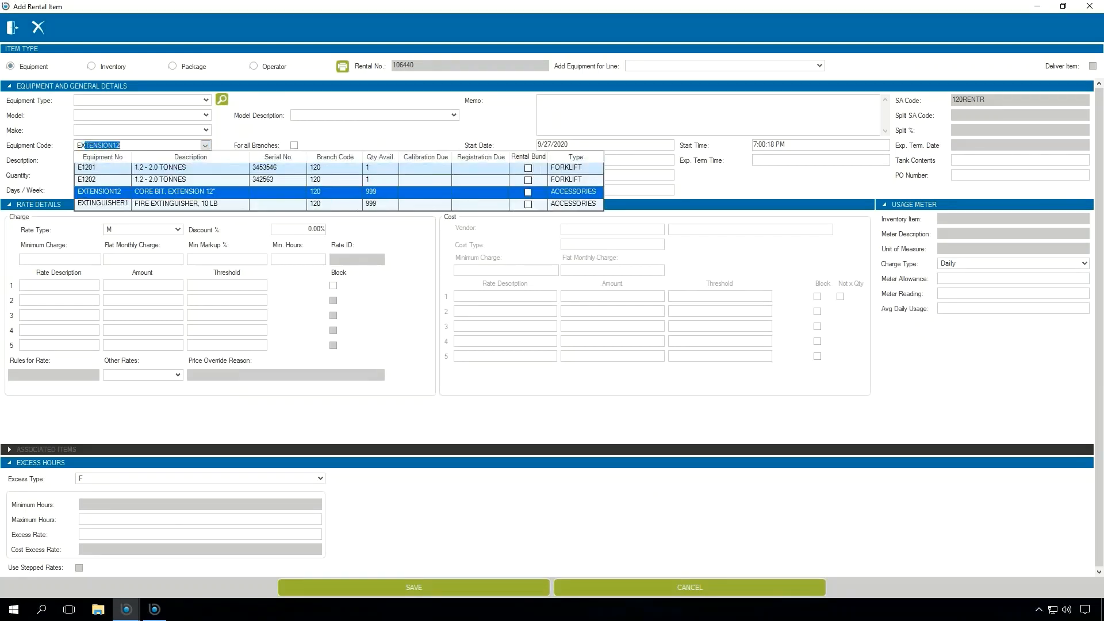
click(264, 168)
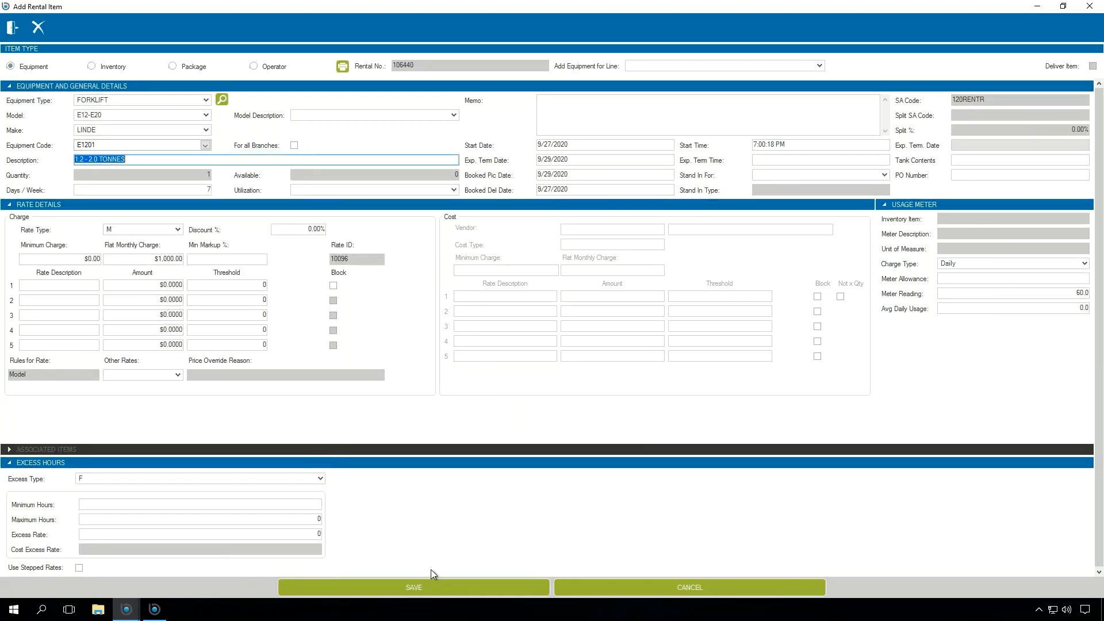
click(457, 587)
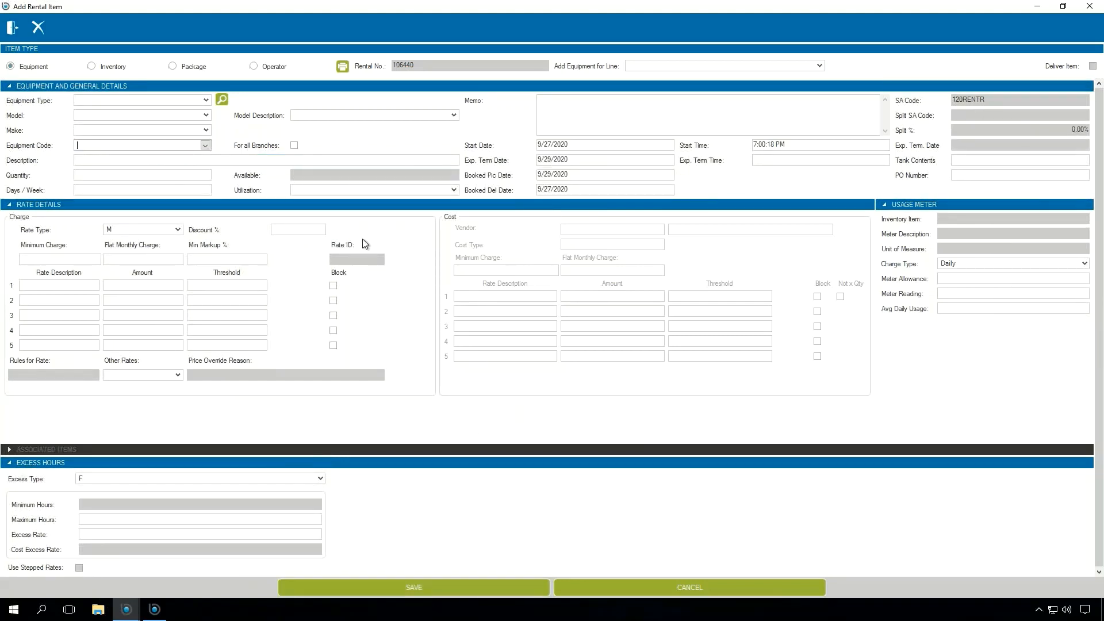
click(18, 31)
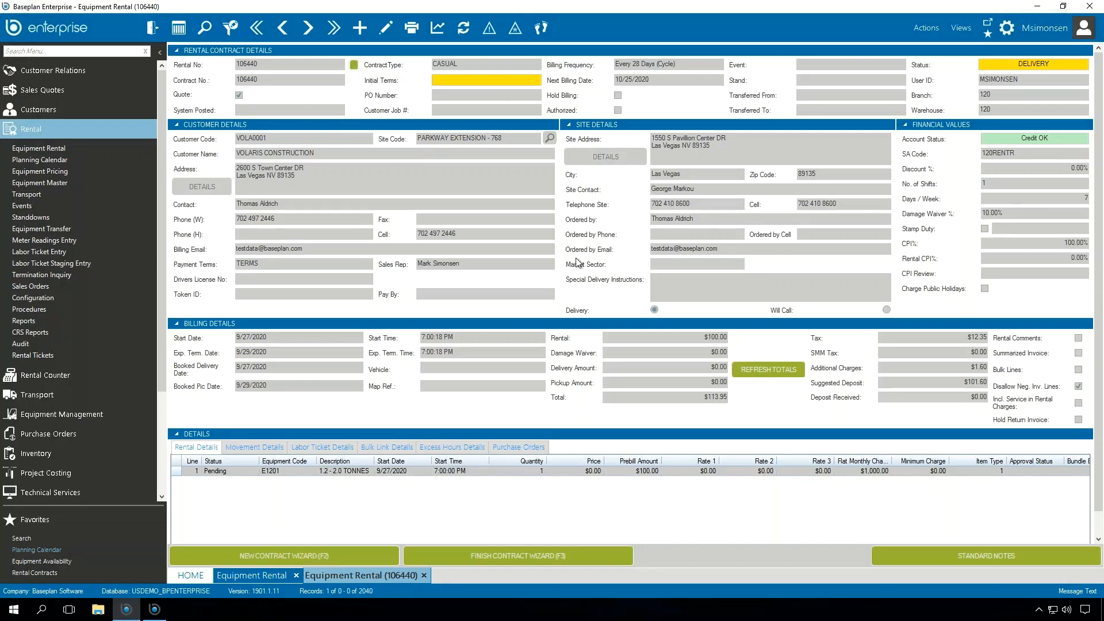
Step: Start a new contract with the New Contract Wizard for customer Volaris Construction at site PARKWAY EXTENSION - 768
click(321, 553)
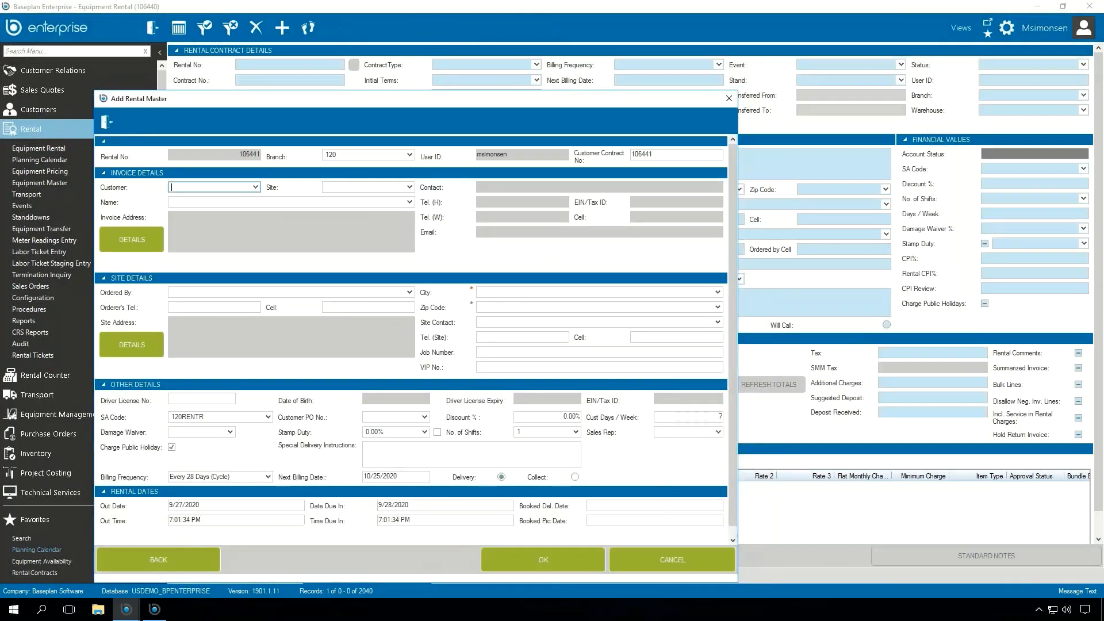
drag(395, 98, 470, 61)
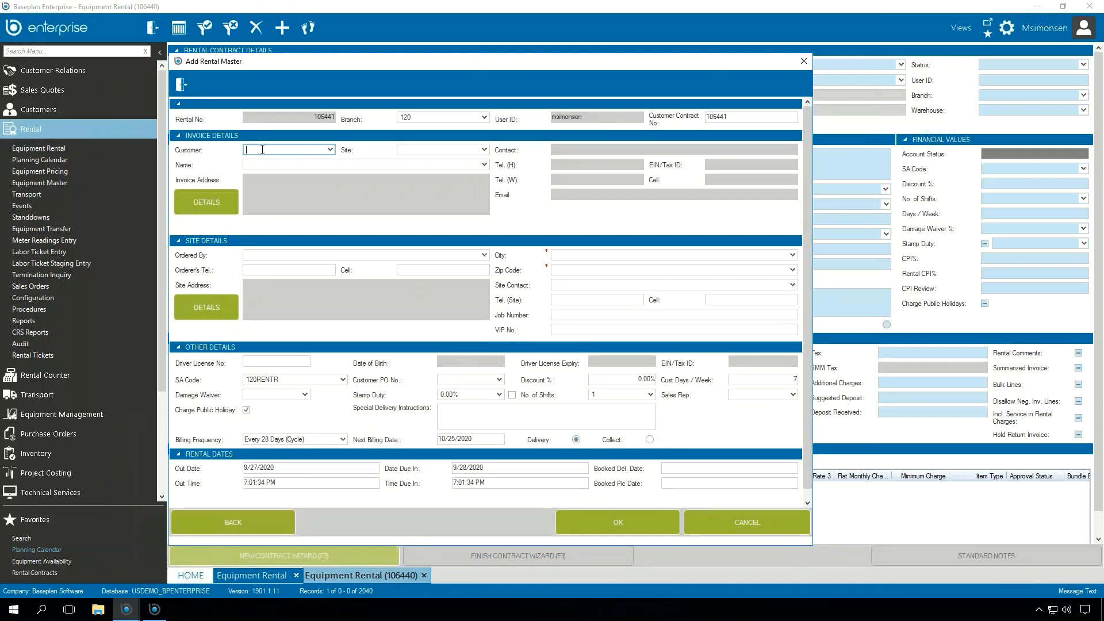
text(VOLA0001)
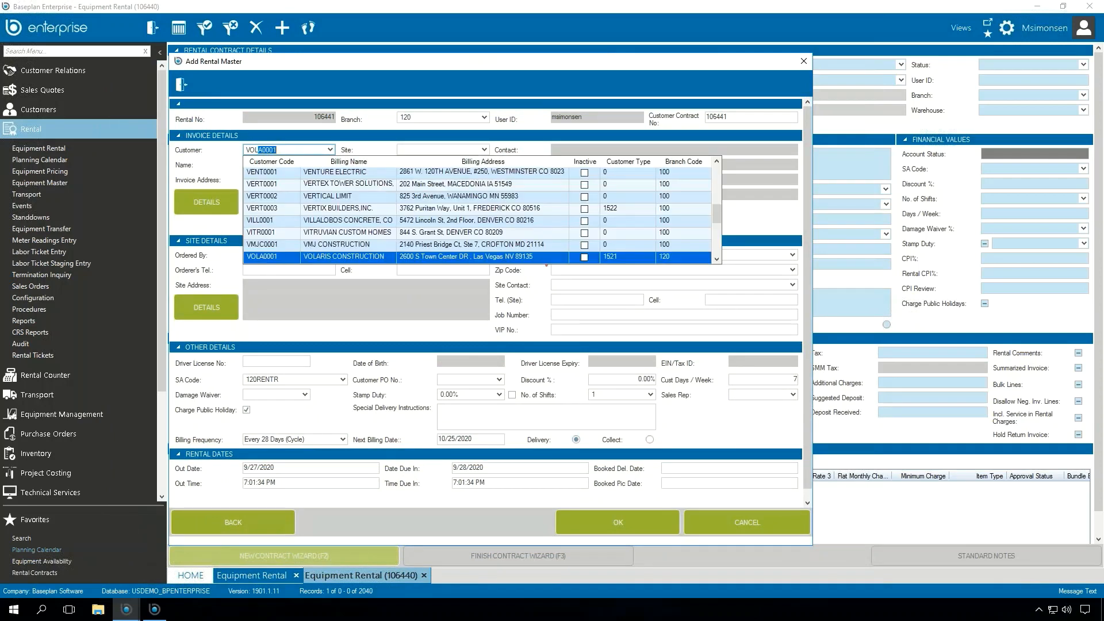
key(Tab)
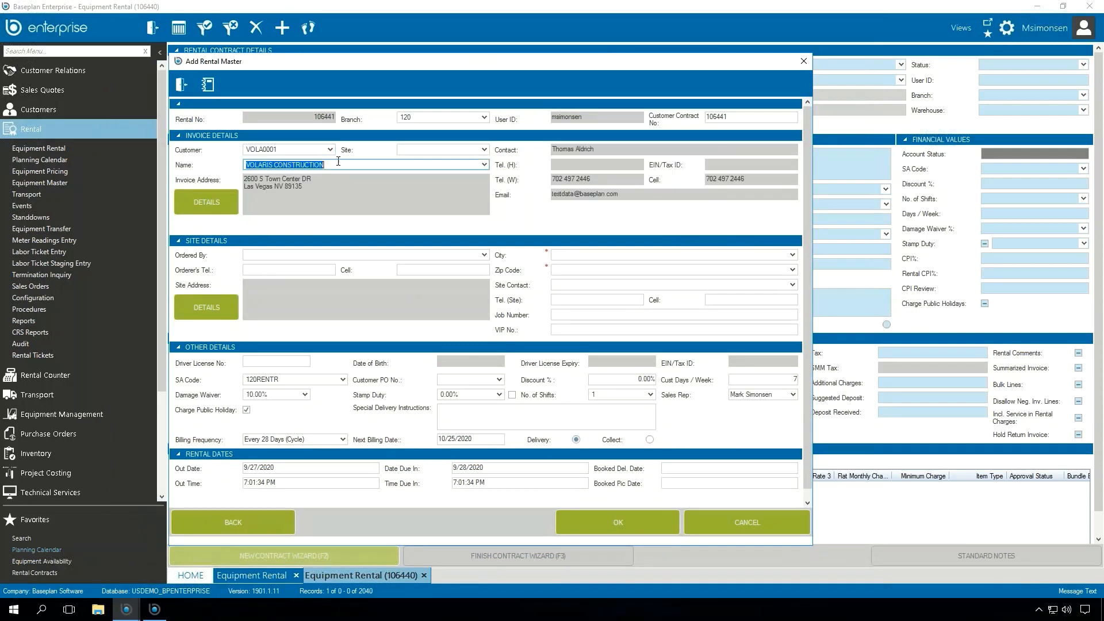
click(487, 152)
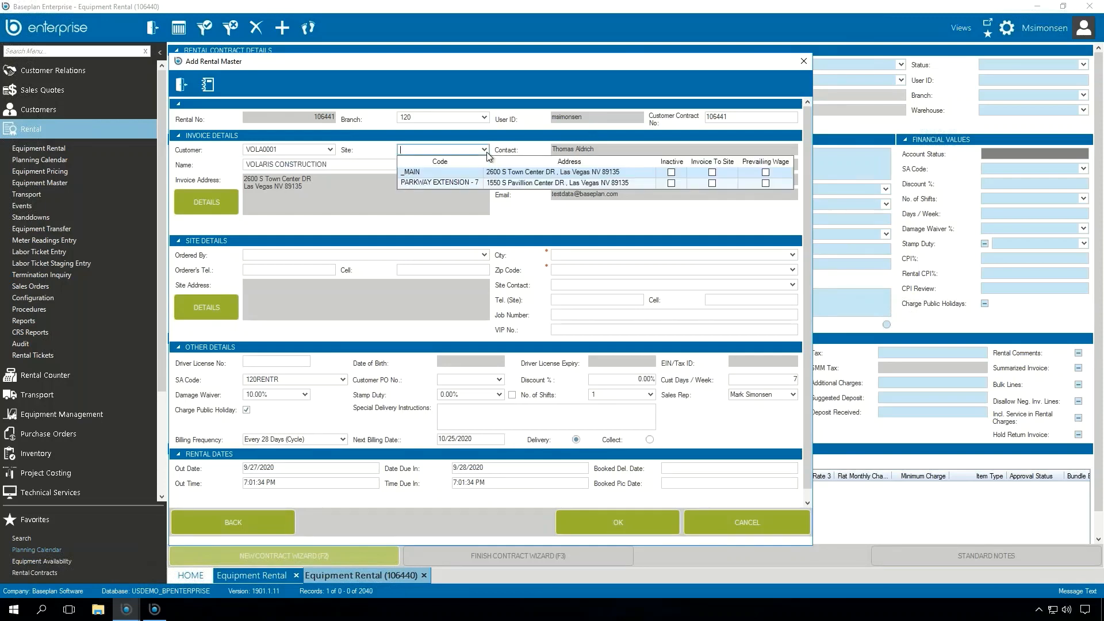
click(483, 182)
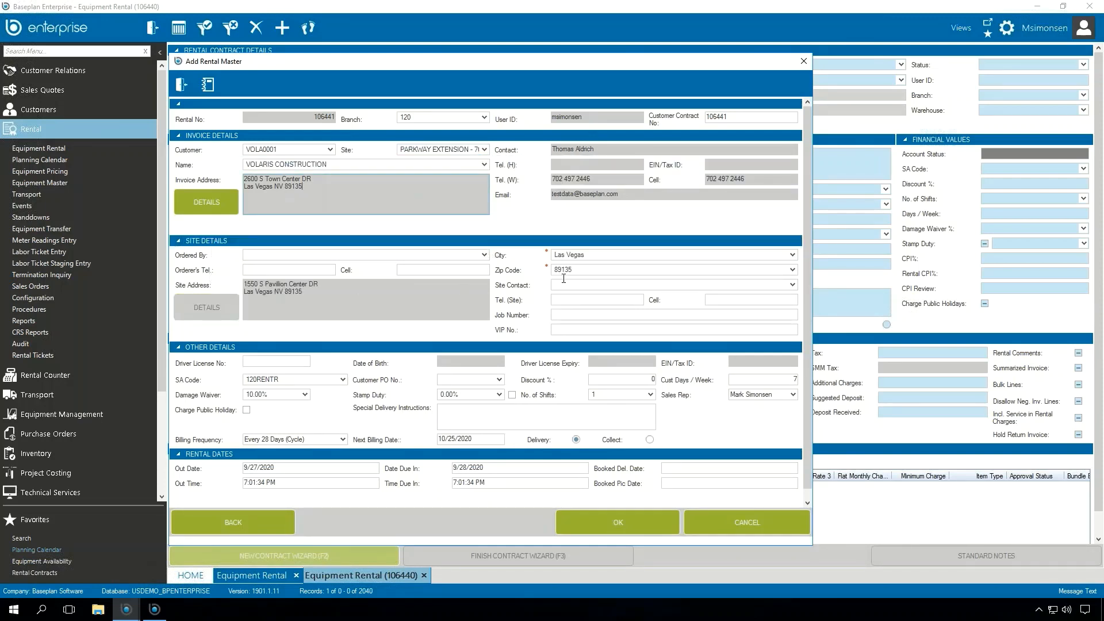
Step: Choose the ordering contact for the site, check that contact's record, and confirm the rental master
click(484, 255)
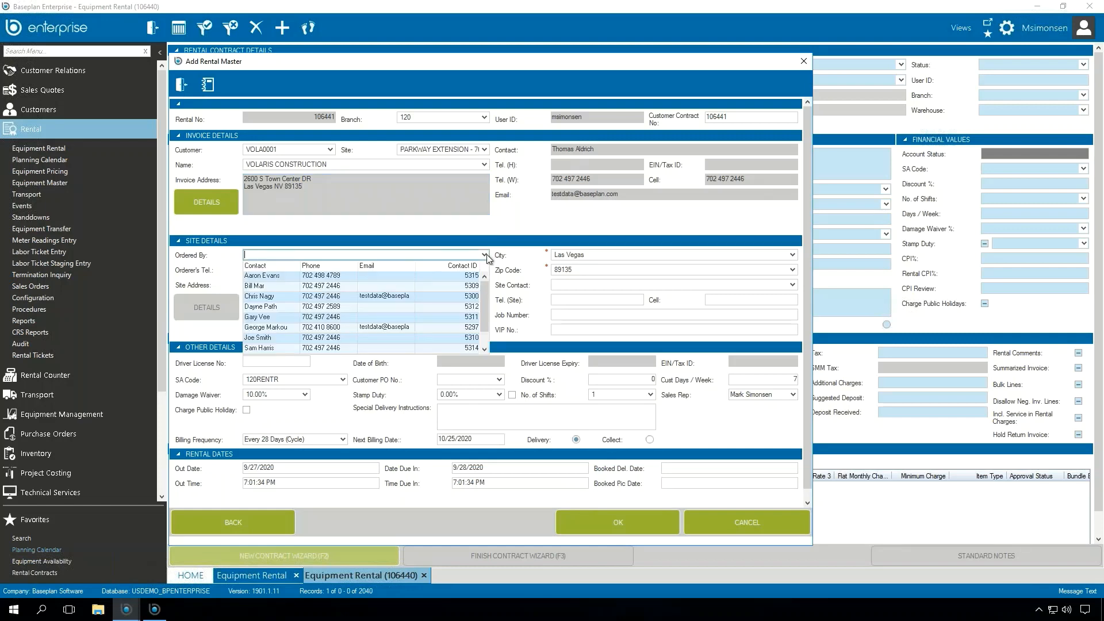
click(277, 297)
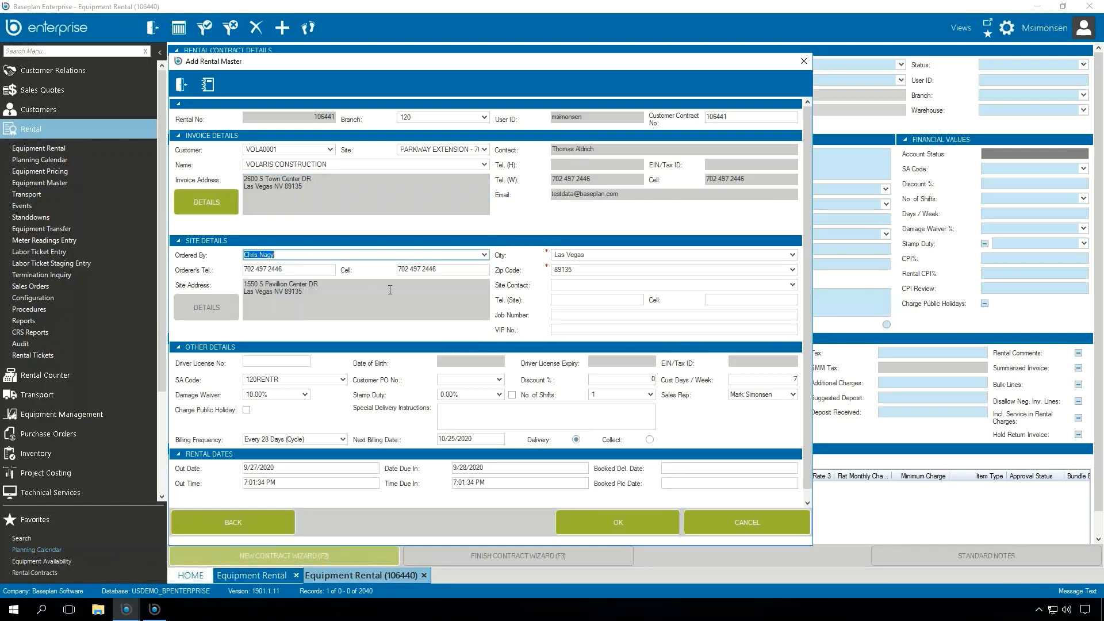
key(F5)
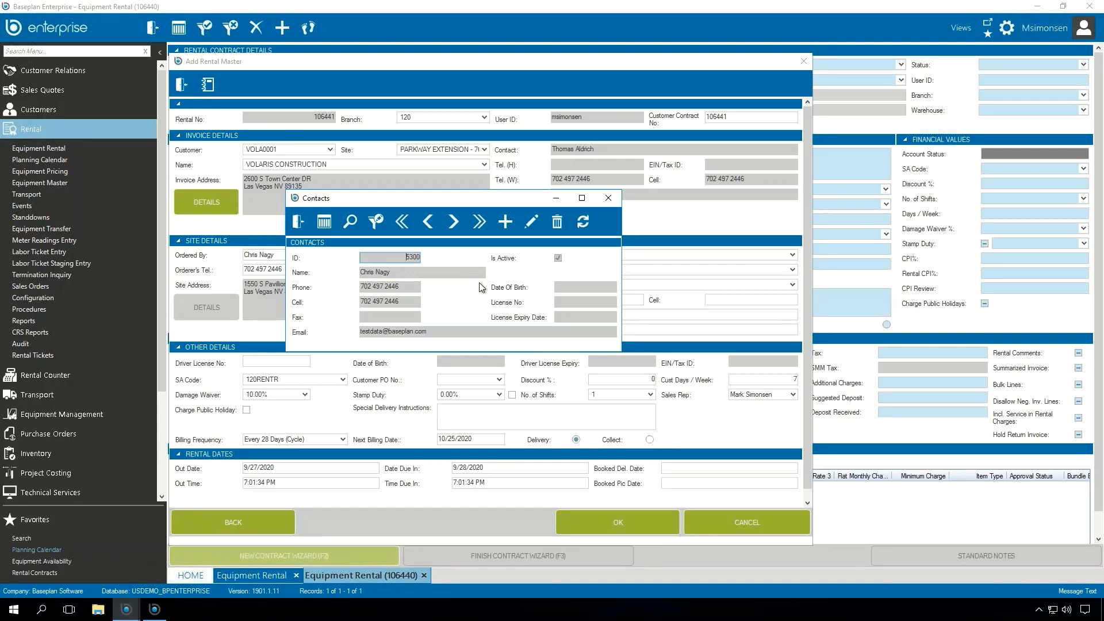
click(315, 230)
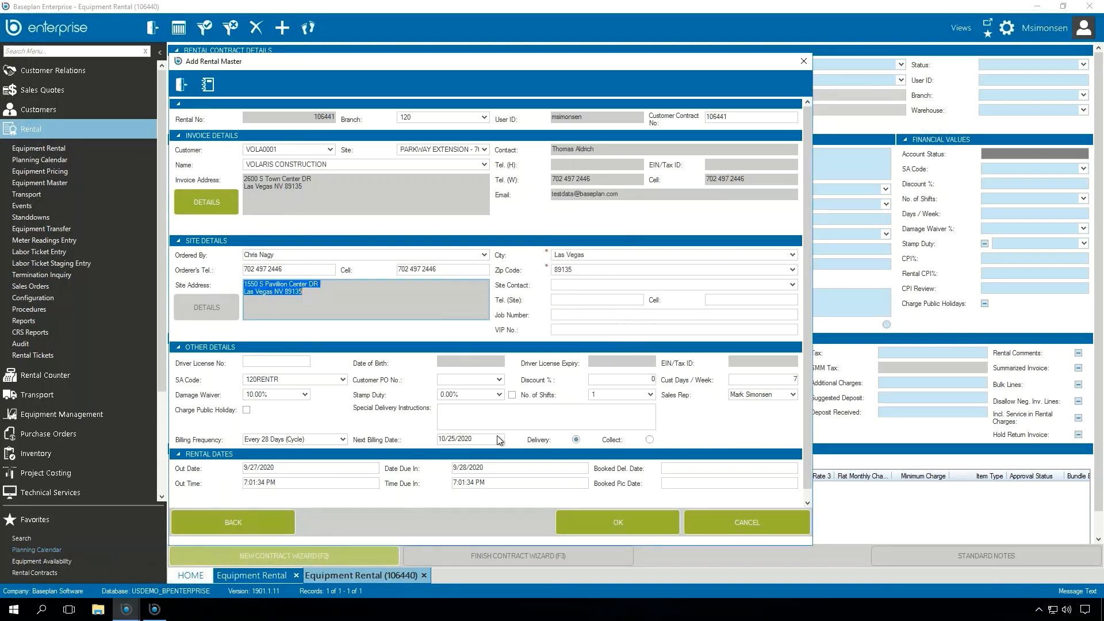
click(612, 516)
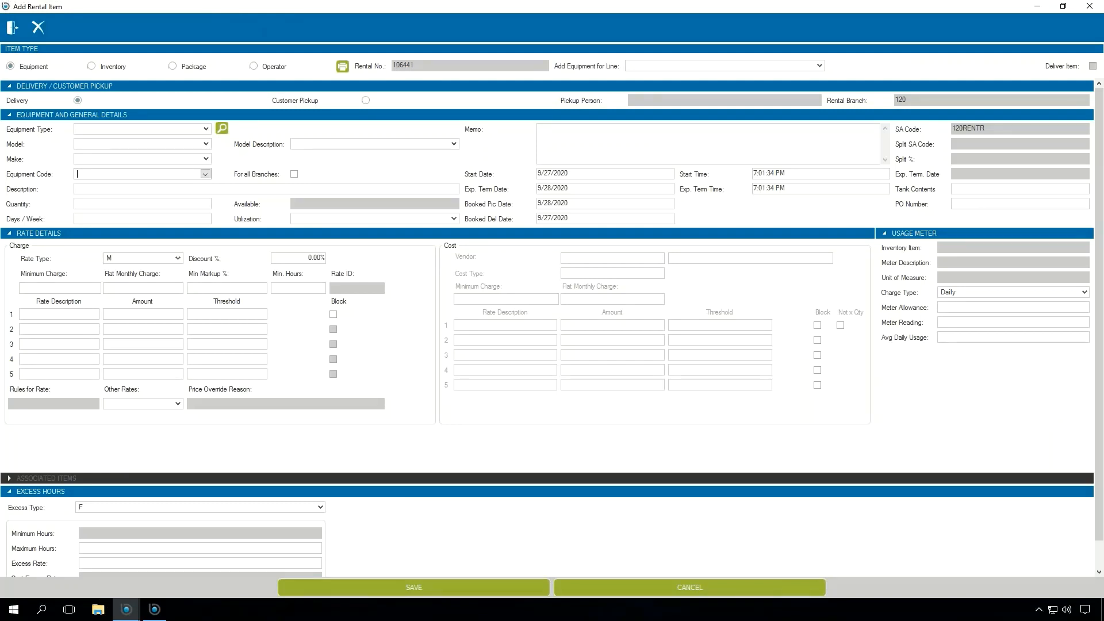
Step: Add equipment E1202, the 1.2 - 2.0 TONNES Linde forklift, to the rental and save the item
text(EXTENSION12)
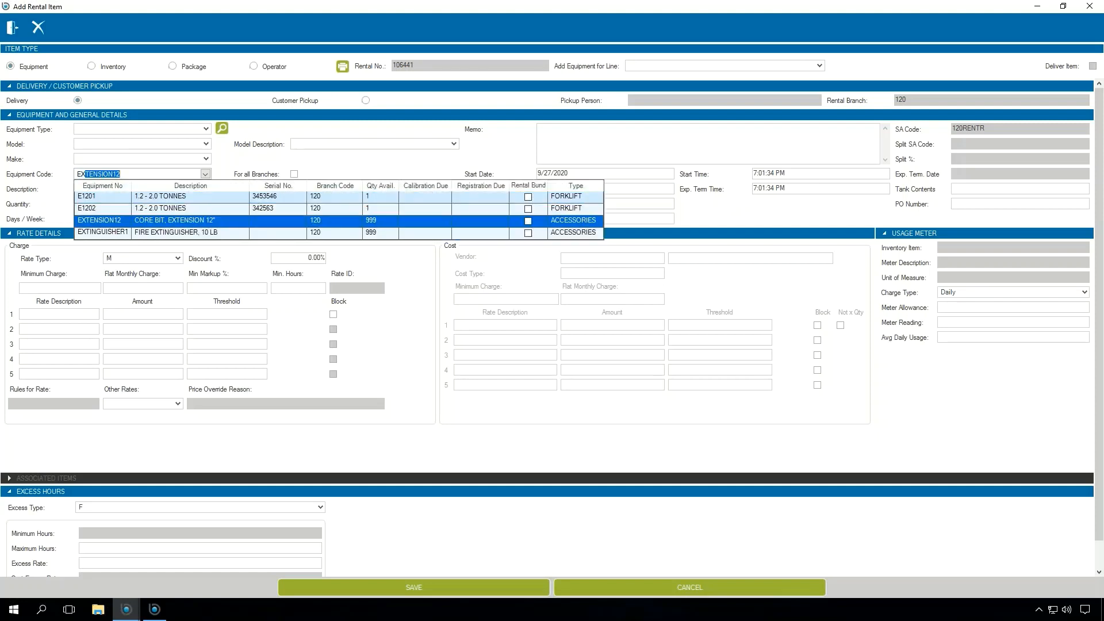
key(Up)
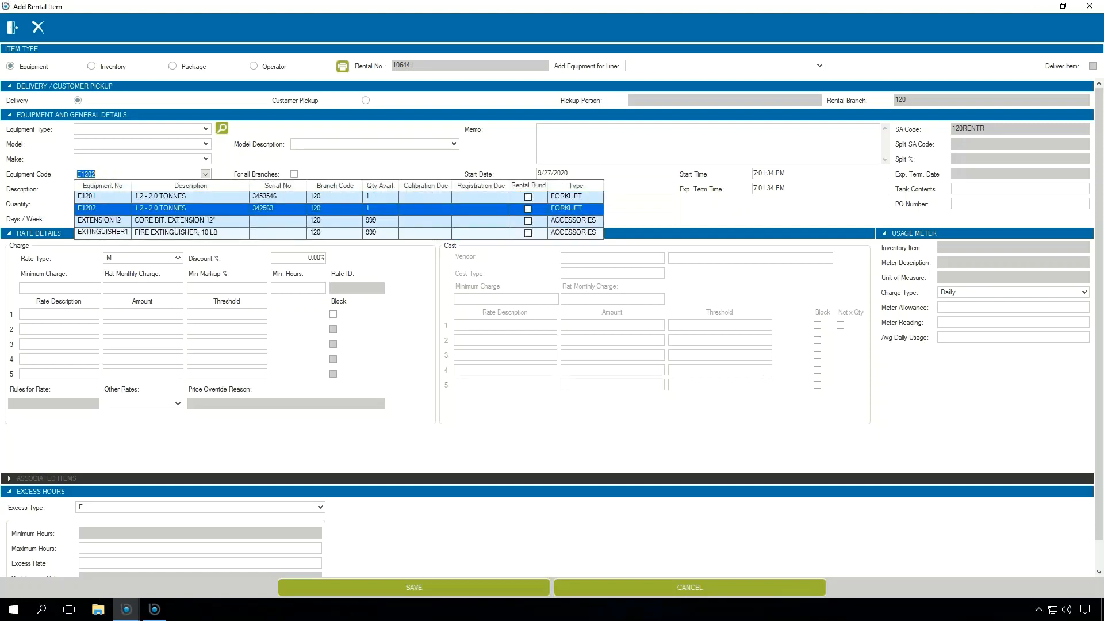
key(Tab)
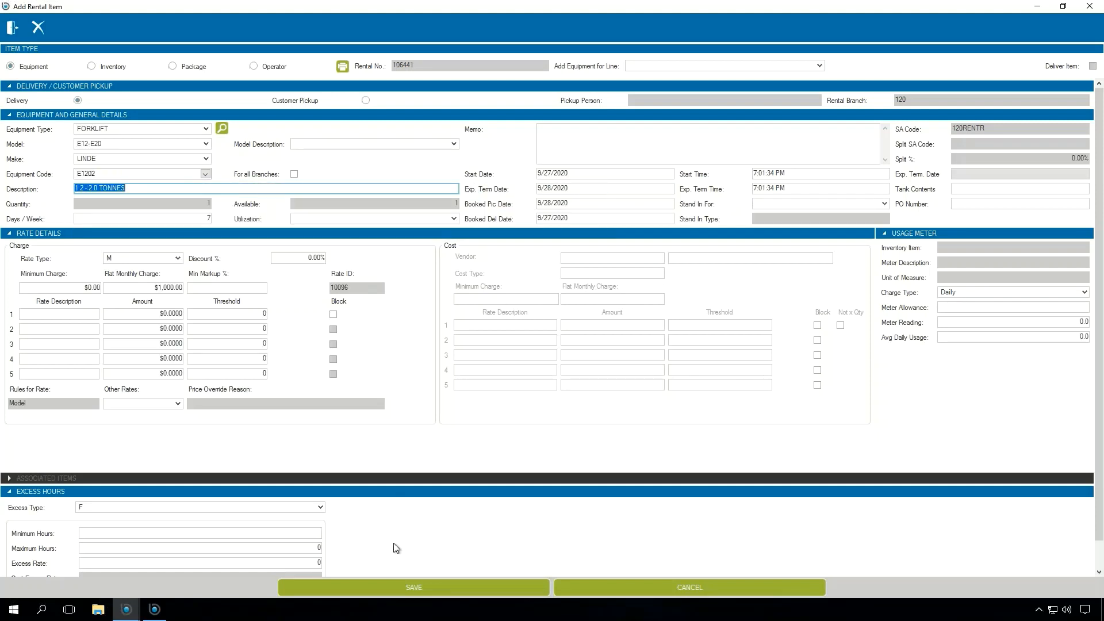
click(425, 584)
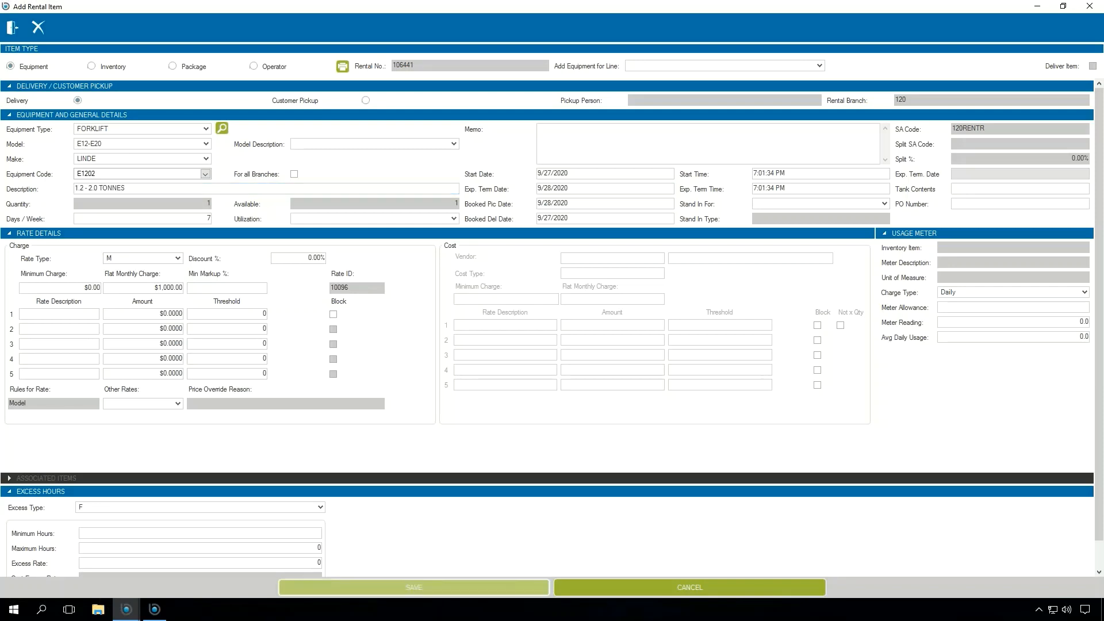
Step: Finish adding rental items and create a delivery ticket that includes the E1202 line
click(12, 27)
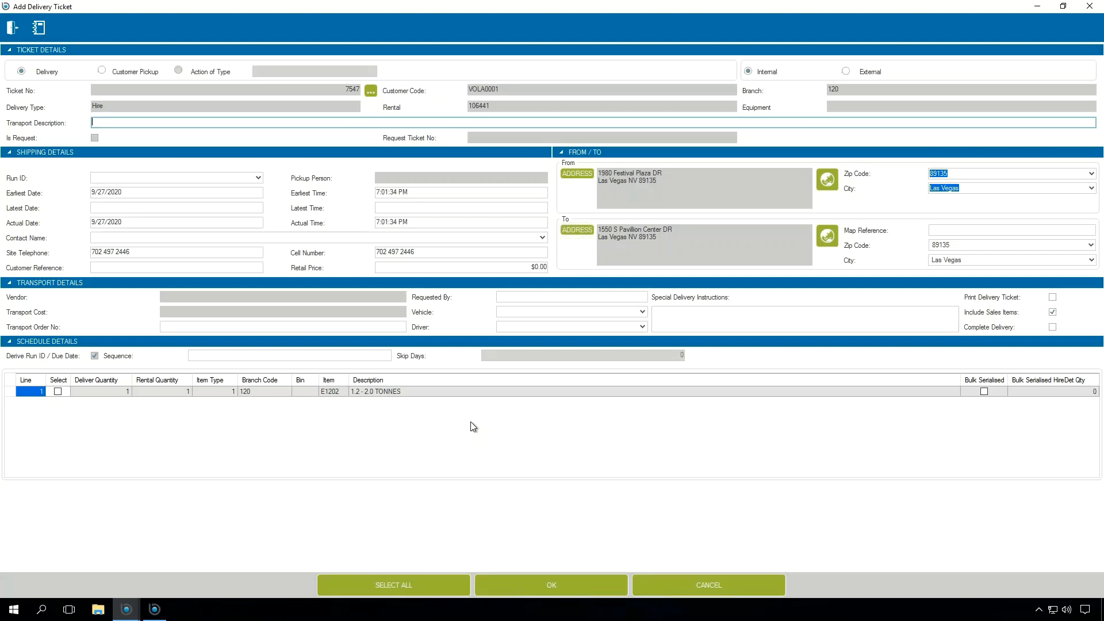
click(58, 392)
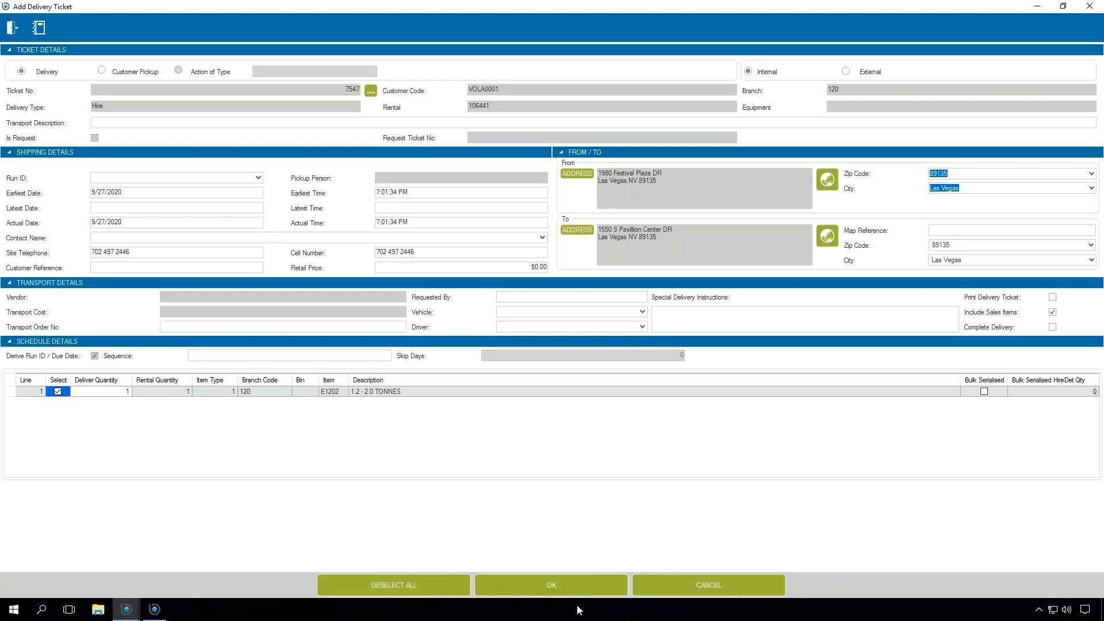
click(570, 591)
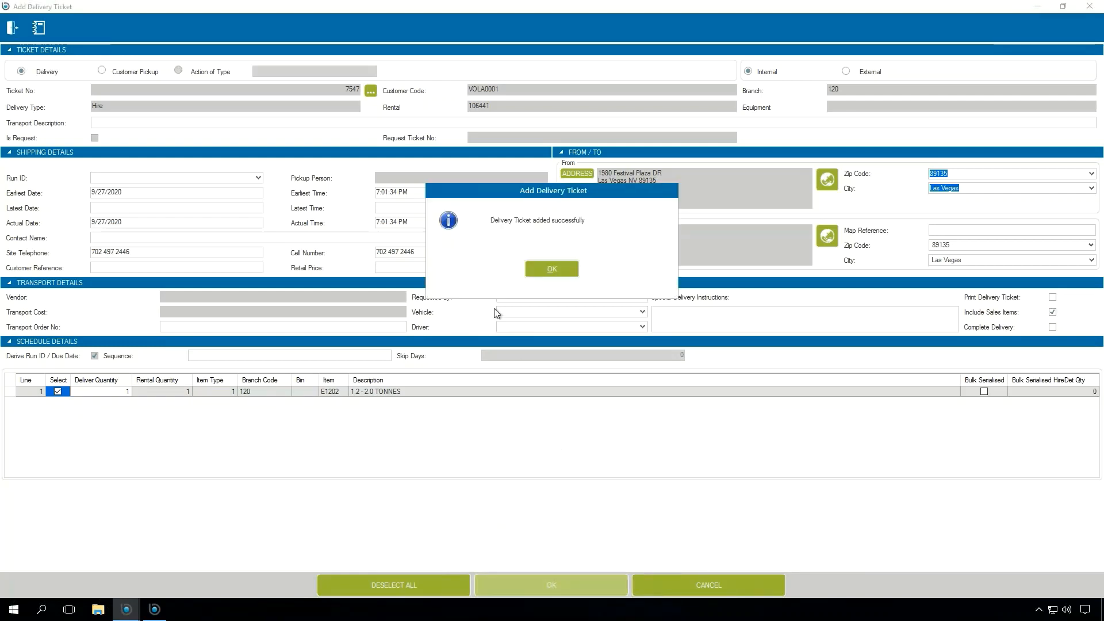
Step: Preview the rental contract report, close it, and check the contract's delivery ticket under the movement details
click(537, 337)
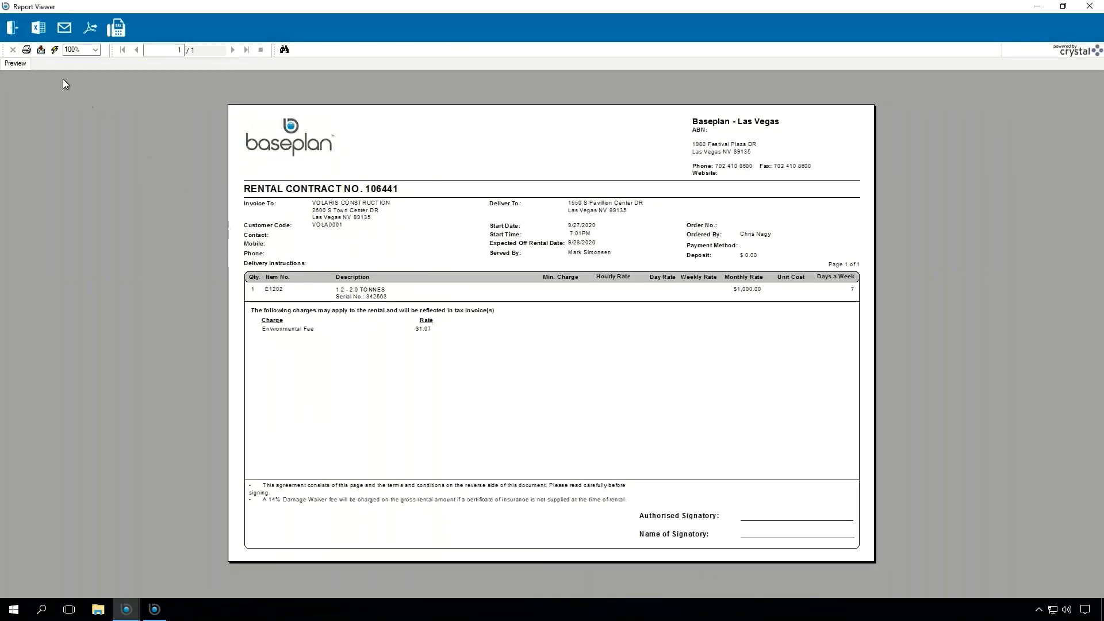
click(13, 28)
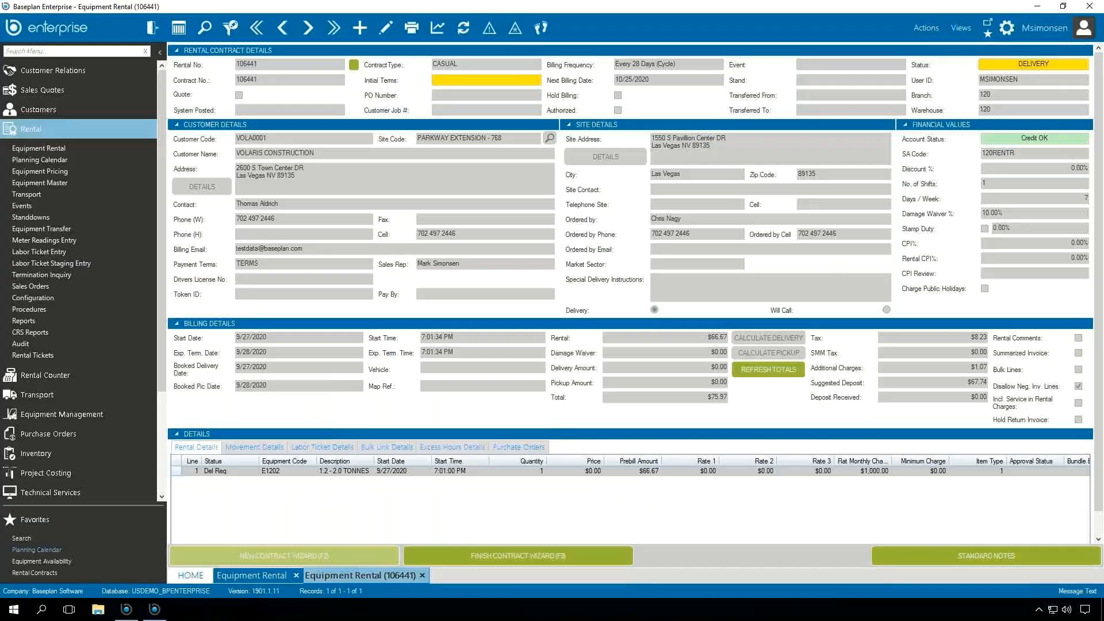
click(254, 448)
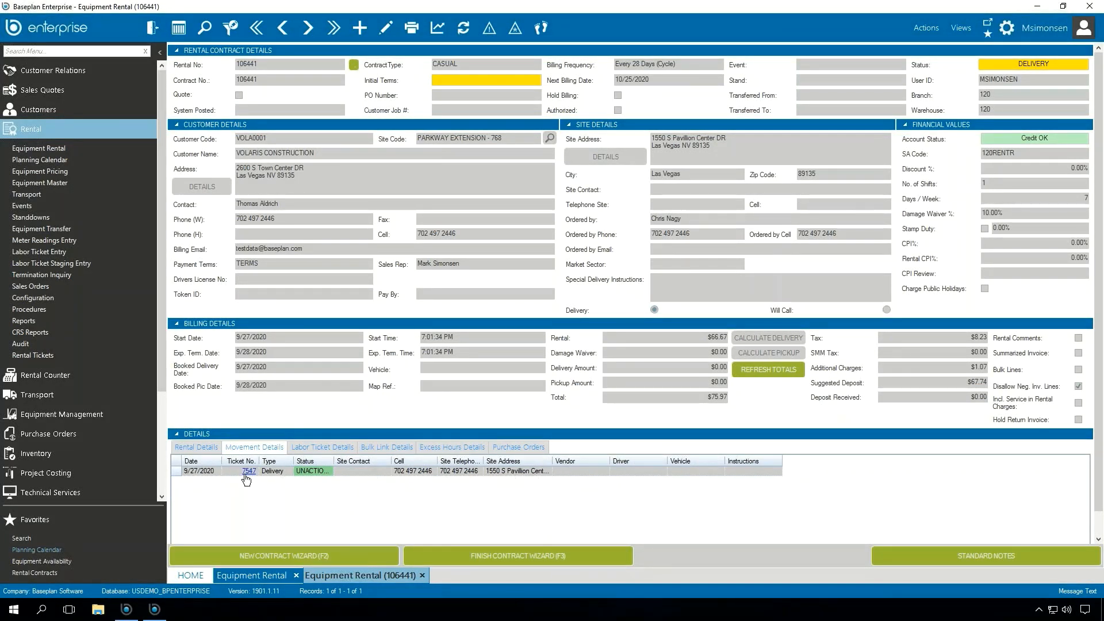
click(213, 448)
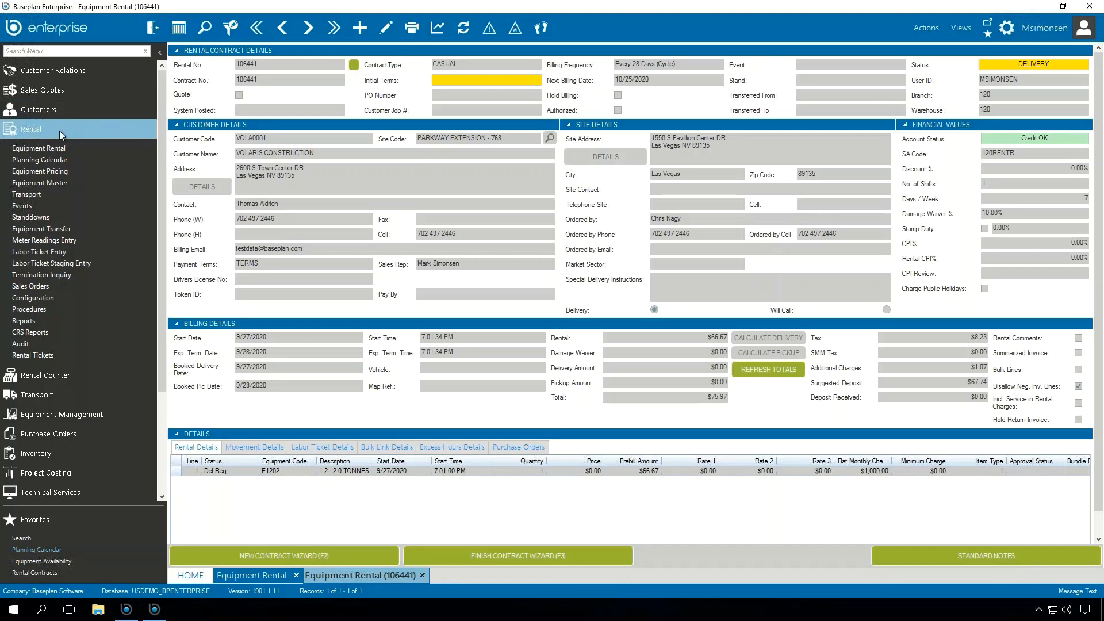
Step: Open the Planning Calendar, filter it to equipment type EXCAVATOR, and view the details of the Dohn Construction booking
click(50, 161)
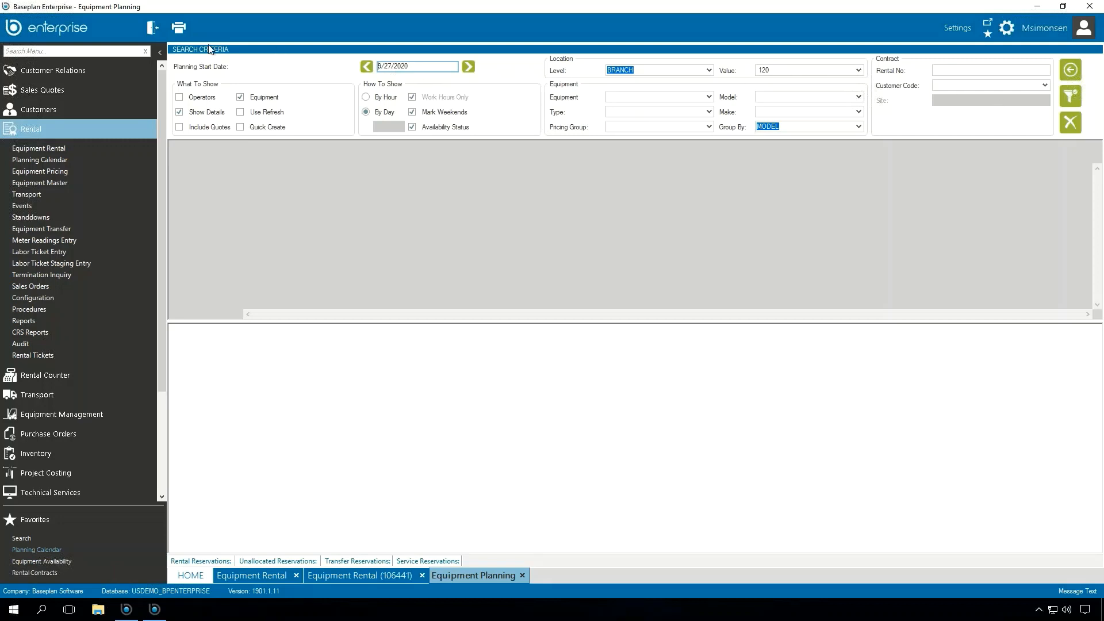
click(633, 112)
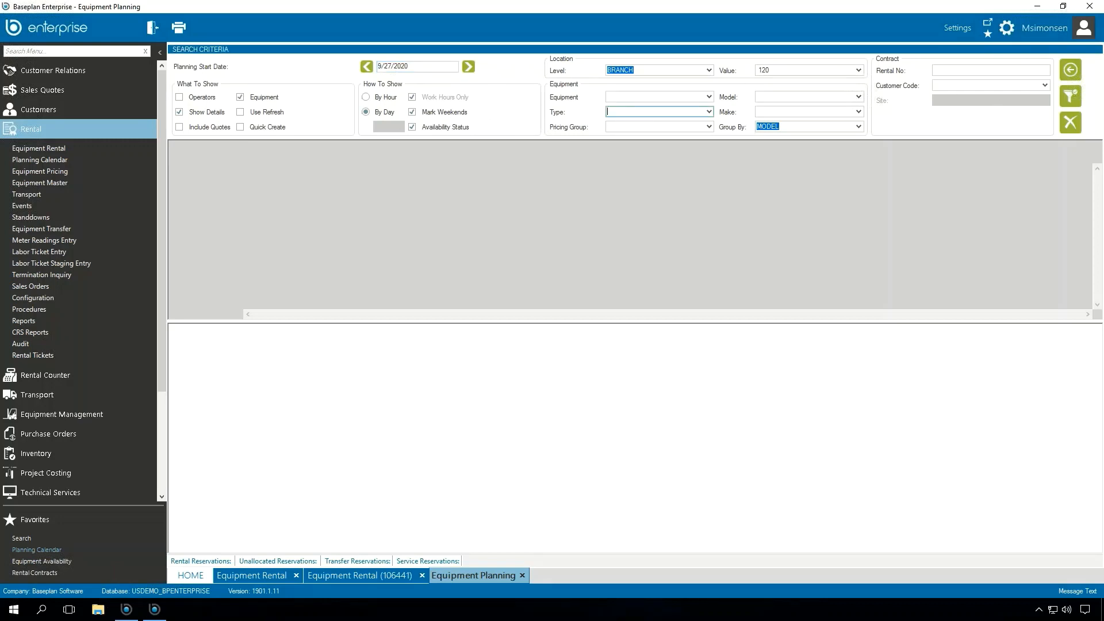
text(e)
key(Return)
key(Tab)
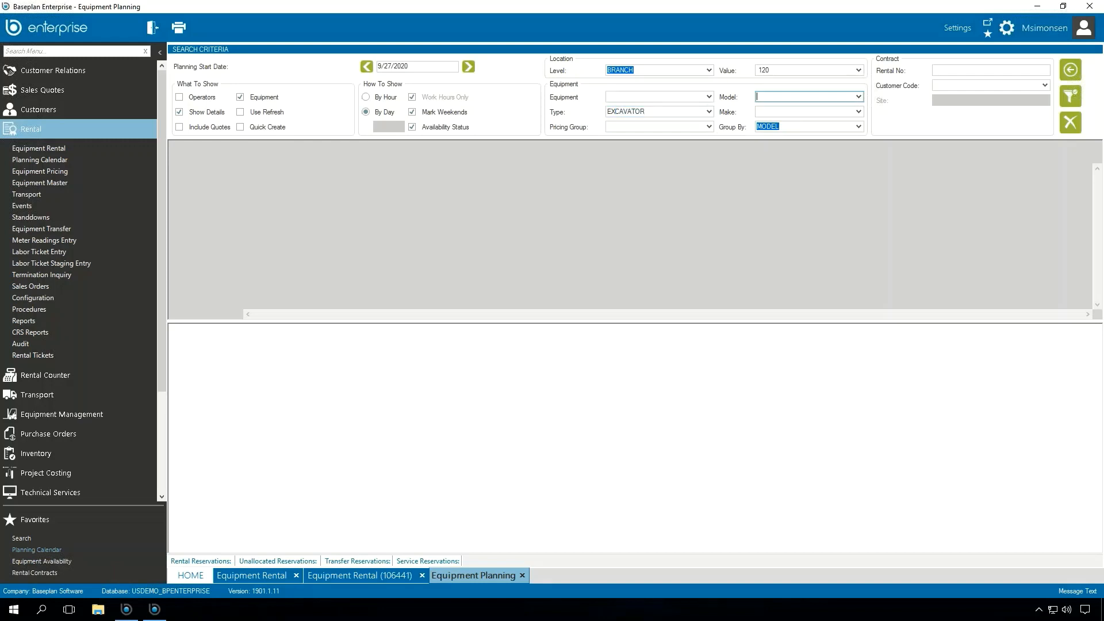
click(1074, 93)
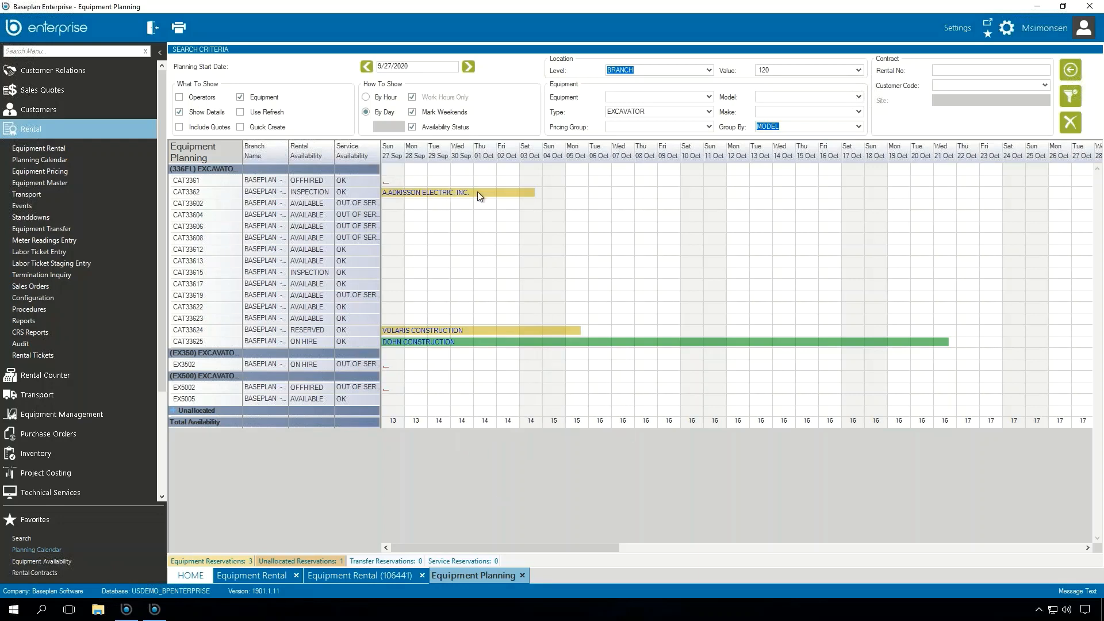
mouse_move(477, 339)
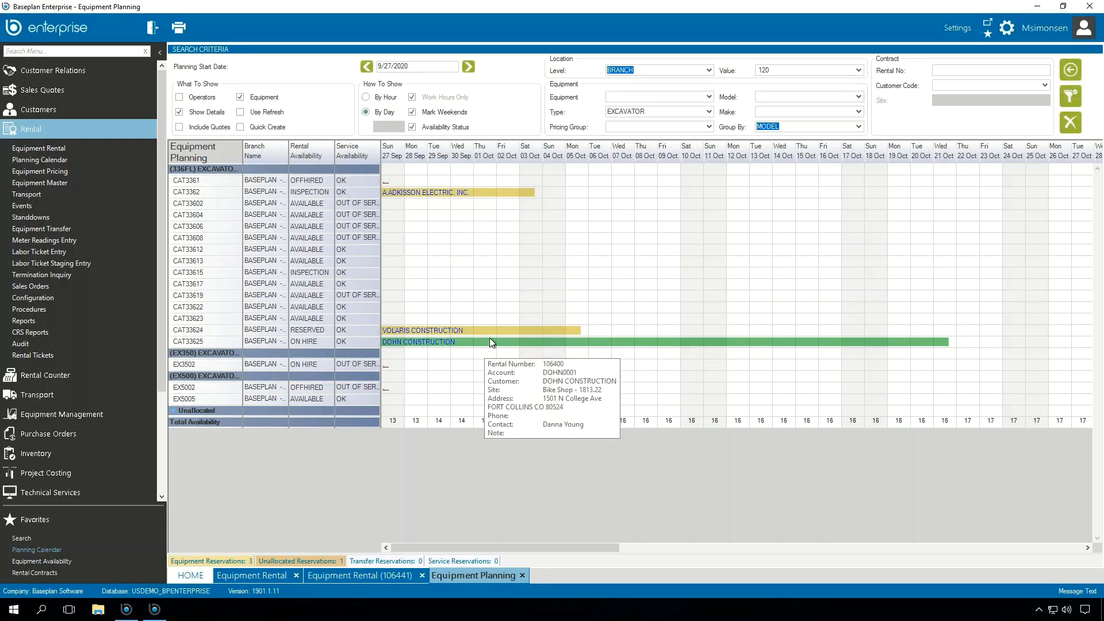
Step: Review the reservation colour settings of the planning calendar and close them without changes
click(950, 29)
click(989, 50)
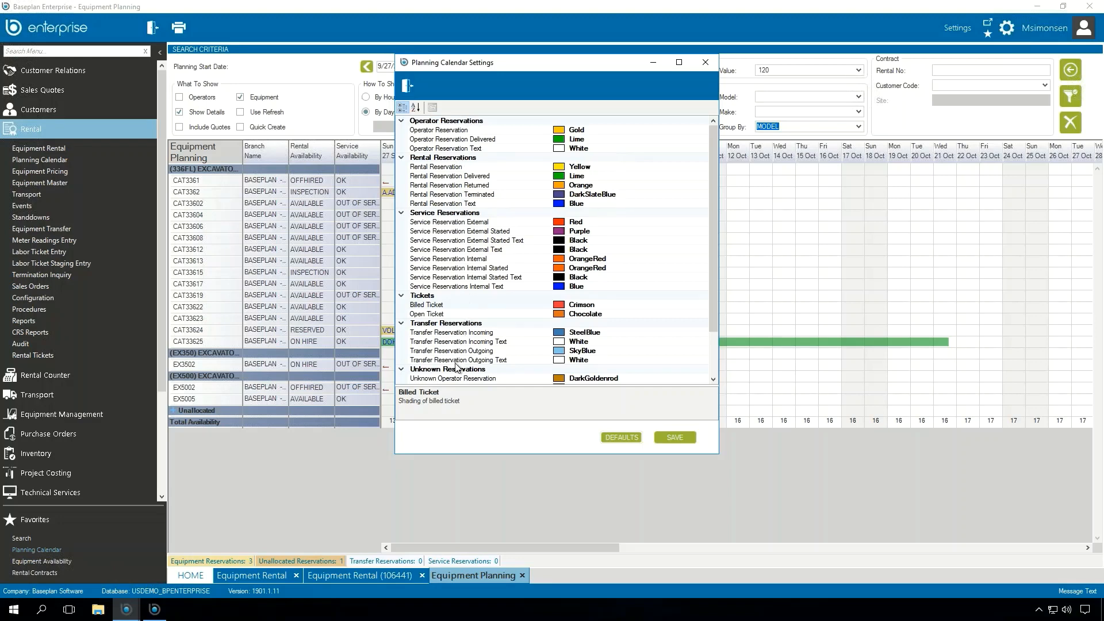
click(410, 86)
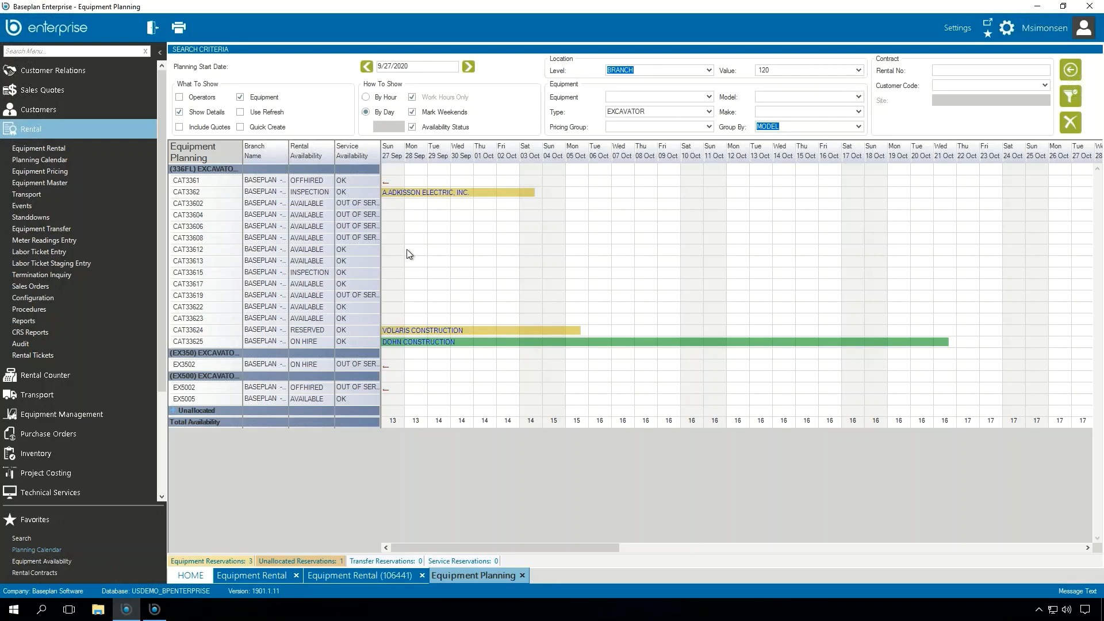
Step: Book excavator CAT33612 from 9/28/2020 to 10/14/2020 on the calendar for Volaris Construction at site PARKWAY EXTENSION - 768
drag(406, 250, 794, 254)
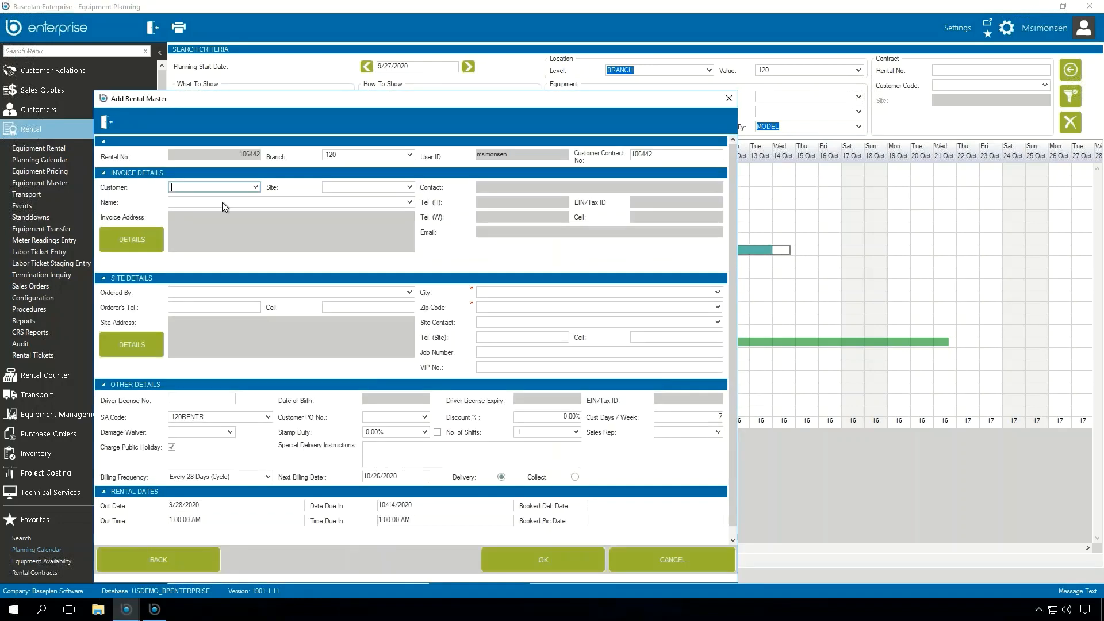
text(VOLA0001)
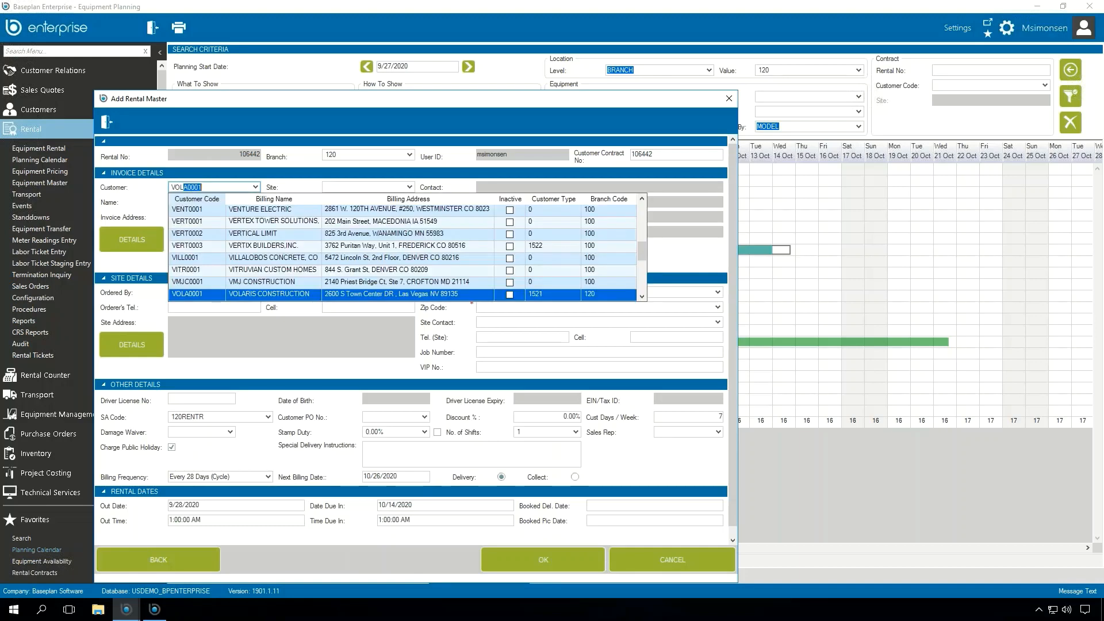
key(Tab)
click(412, 190)
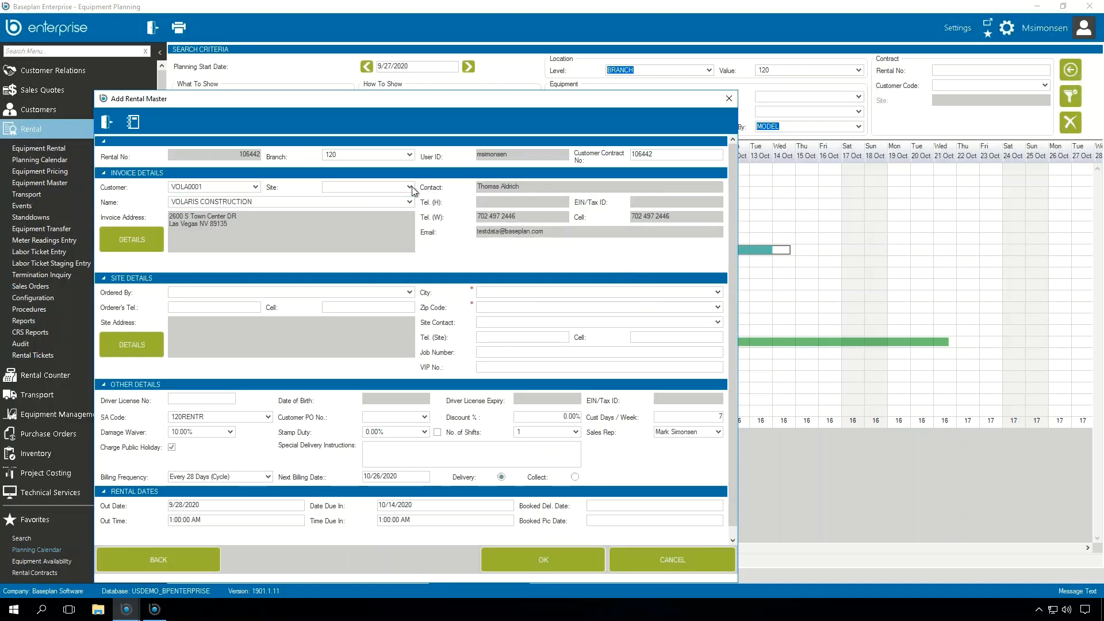
click(383, 218)
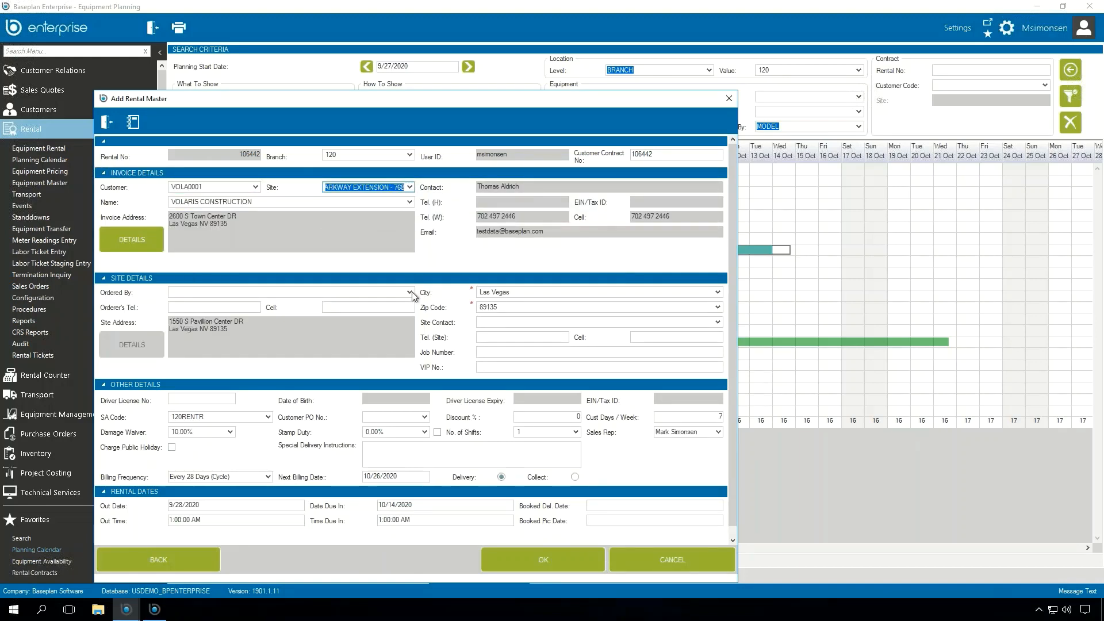
Step: Assign the ordering contact to the calendar booking, close the contact record, and confirm the rental master to open its item entry
click(412, 292)
click(218, 333)
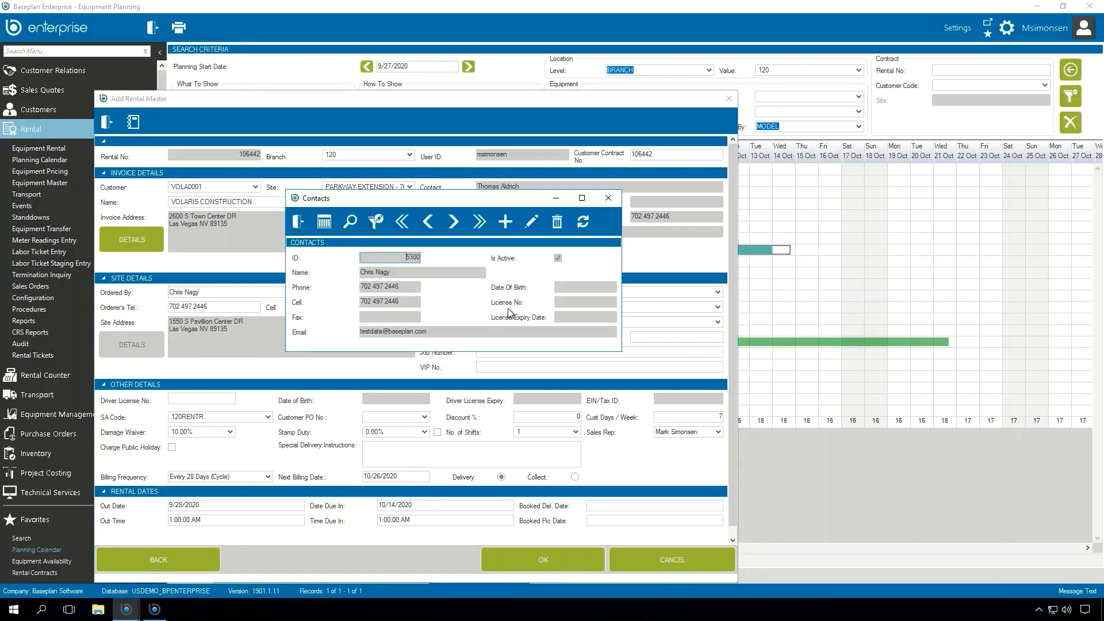
click(298, 222)
click(531, 558)
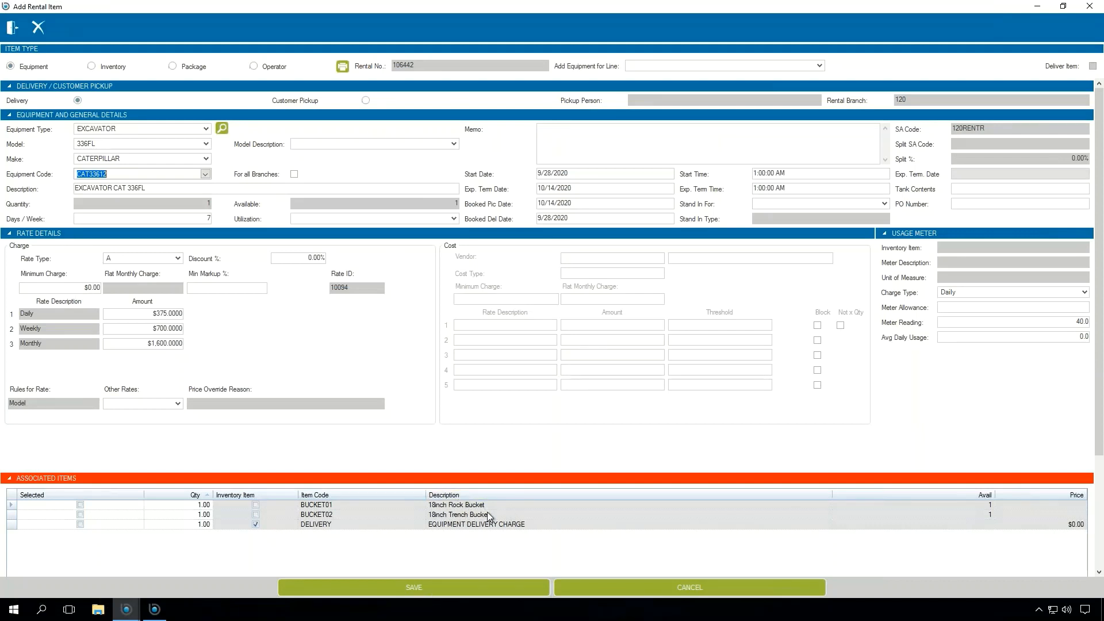
Step: Save excavator CAT33612 to the rental contract, continue despite its due service, and close the item entry
click(453, 585)
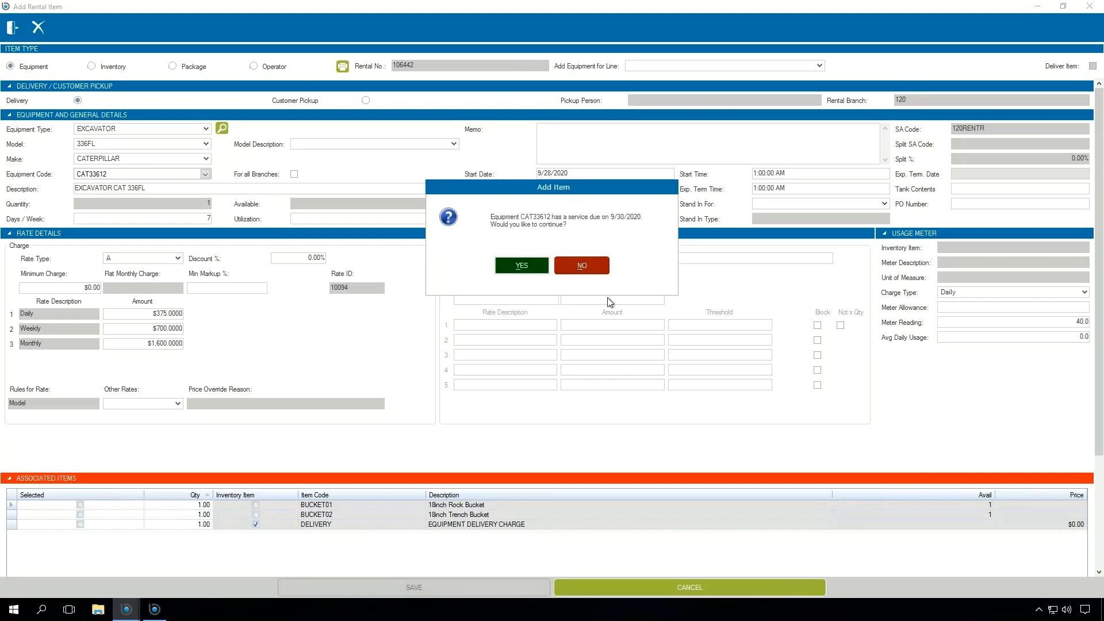
click(533, 265)
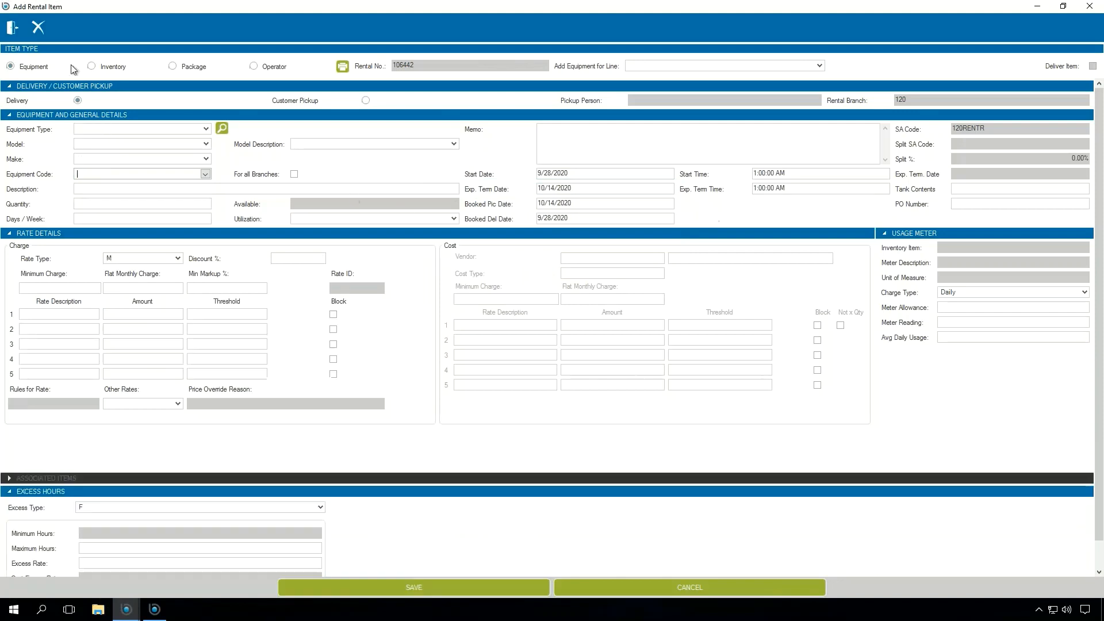
click(12, 27)
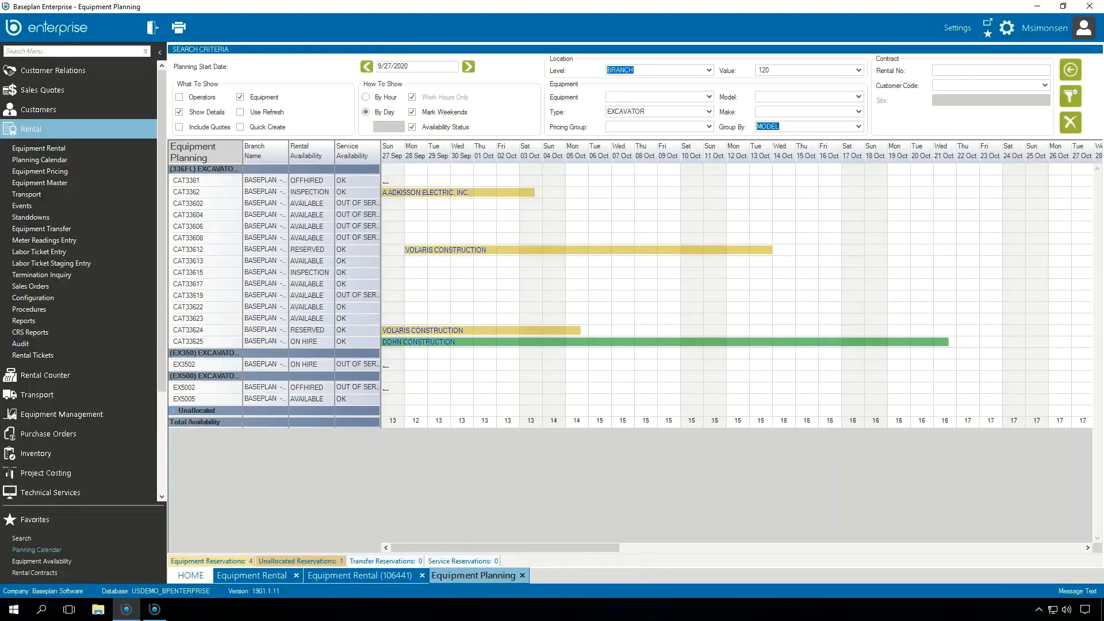
Step: Open Equipment Availability, search the equipment types for "exc", and list the available units of type EXCAVATOR
mouse_move(640, 250)
click(66, 130)
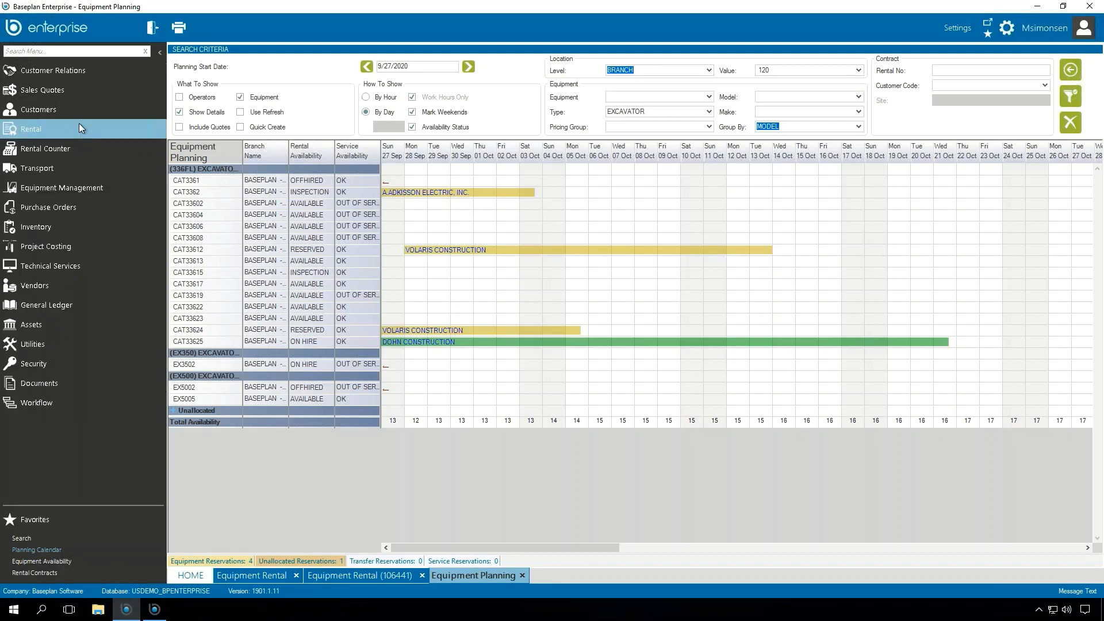
click(93, 185)
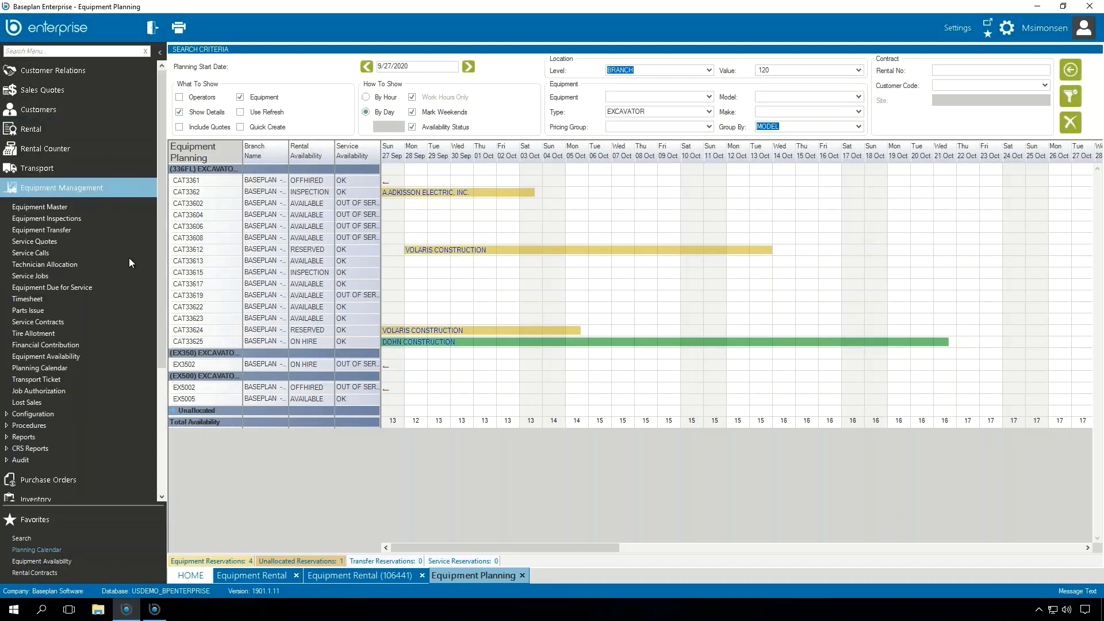
click(49, 357)
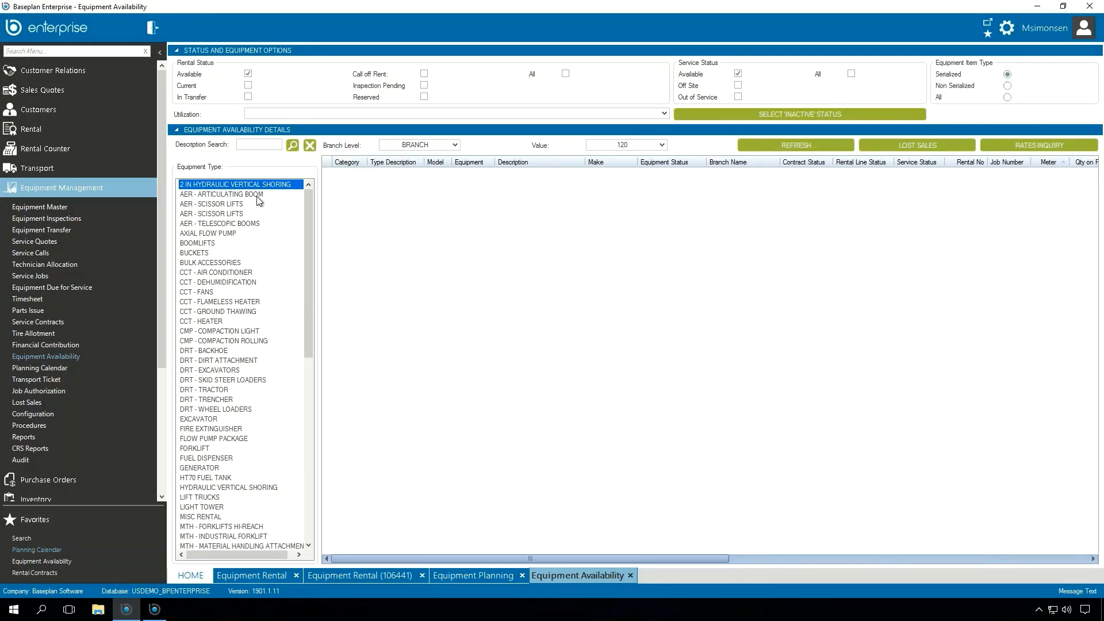
click(250, 149)
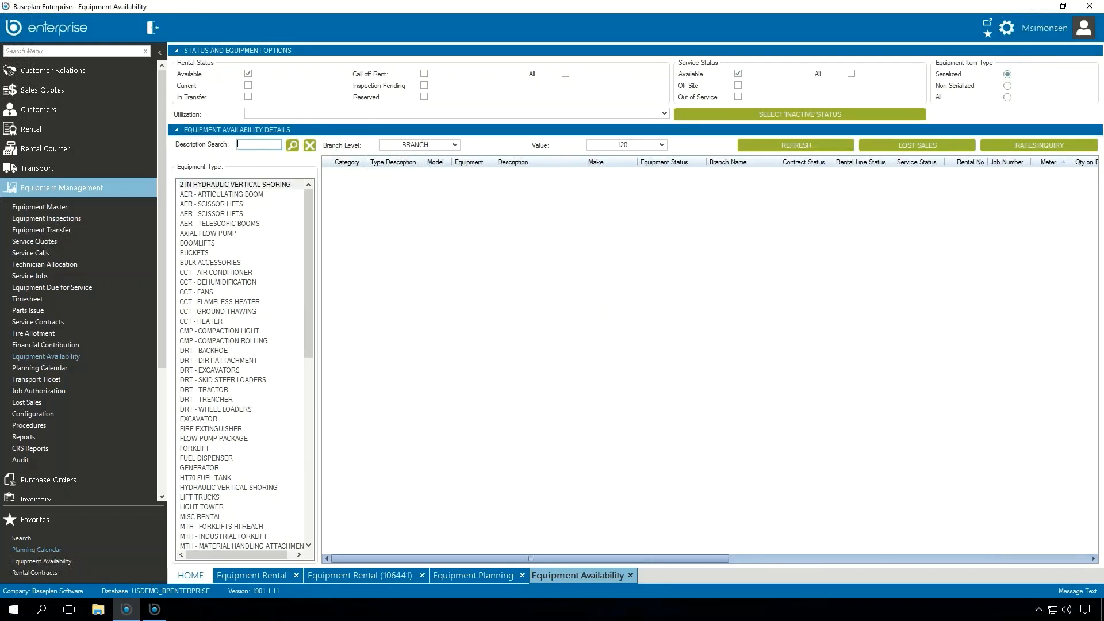
text(exc)
click(295, 146)
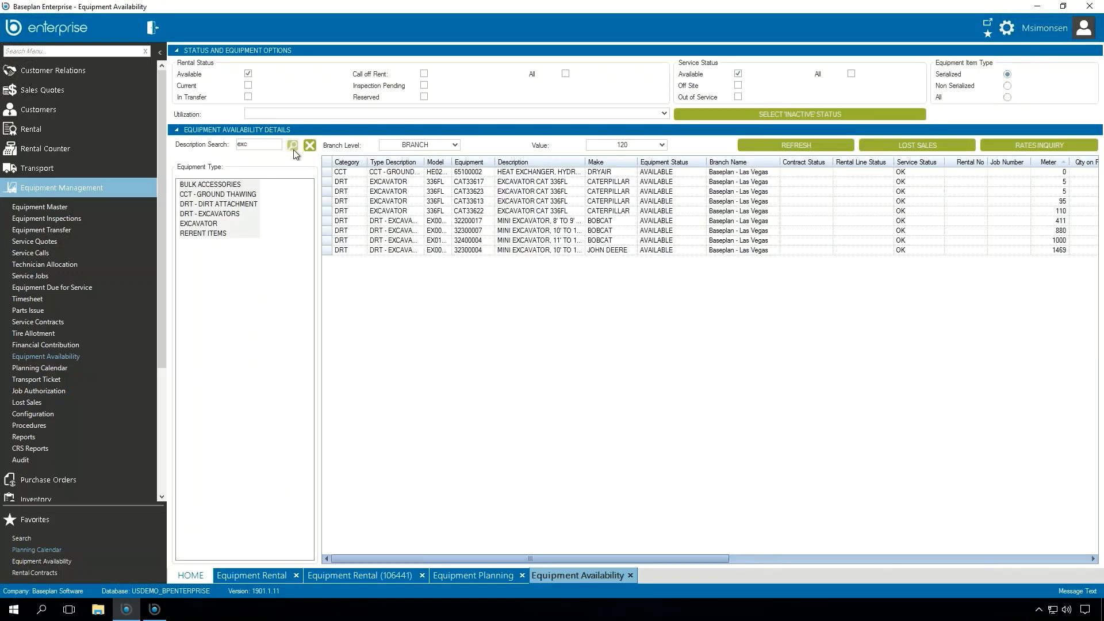
click(202, 223)
click(202, 223)
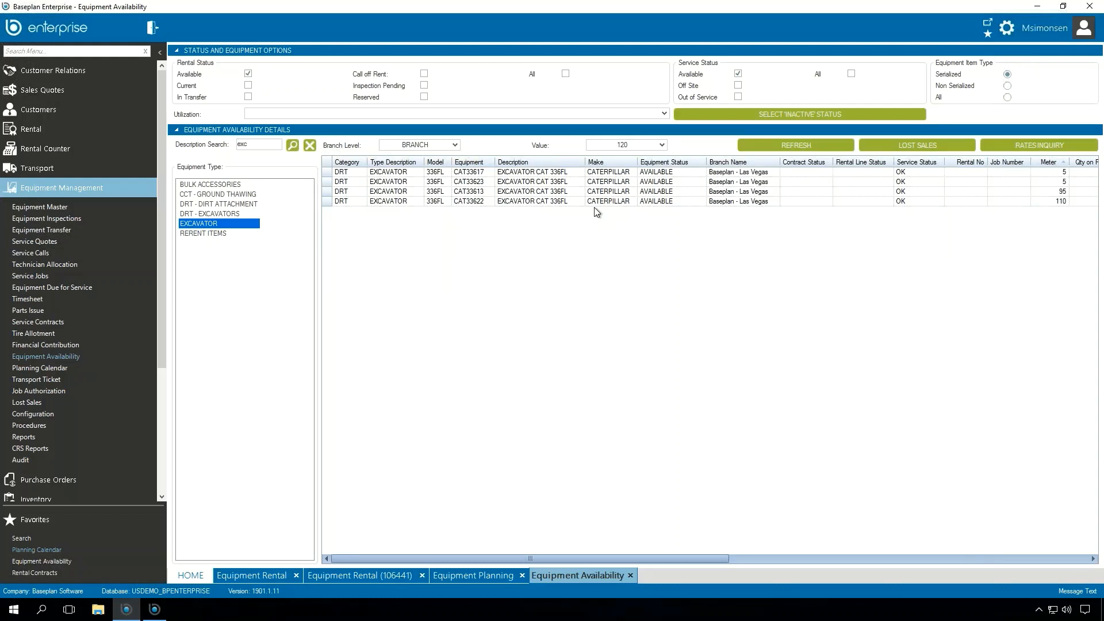
Step: Start reserving excavator CAT33622 on a new contract for Volaris Construction at site PARKWAY EXTENSION - 768, and close the rental master unsaved
click(357, 202)
click(458, 206)
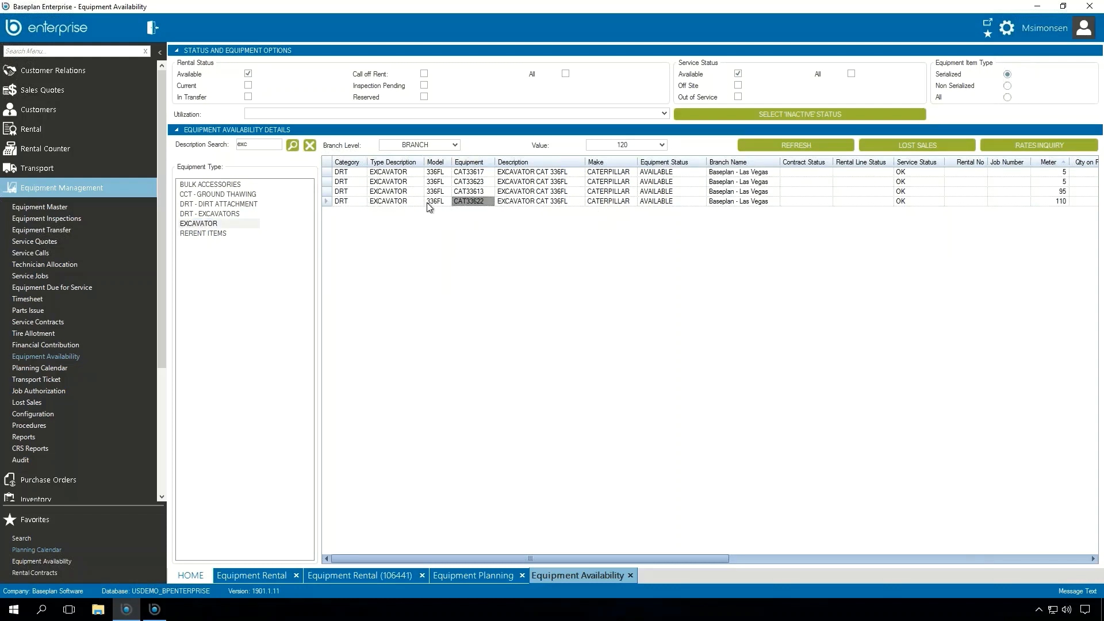
right_click(427, 204)
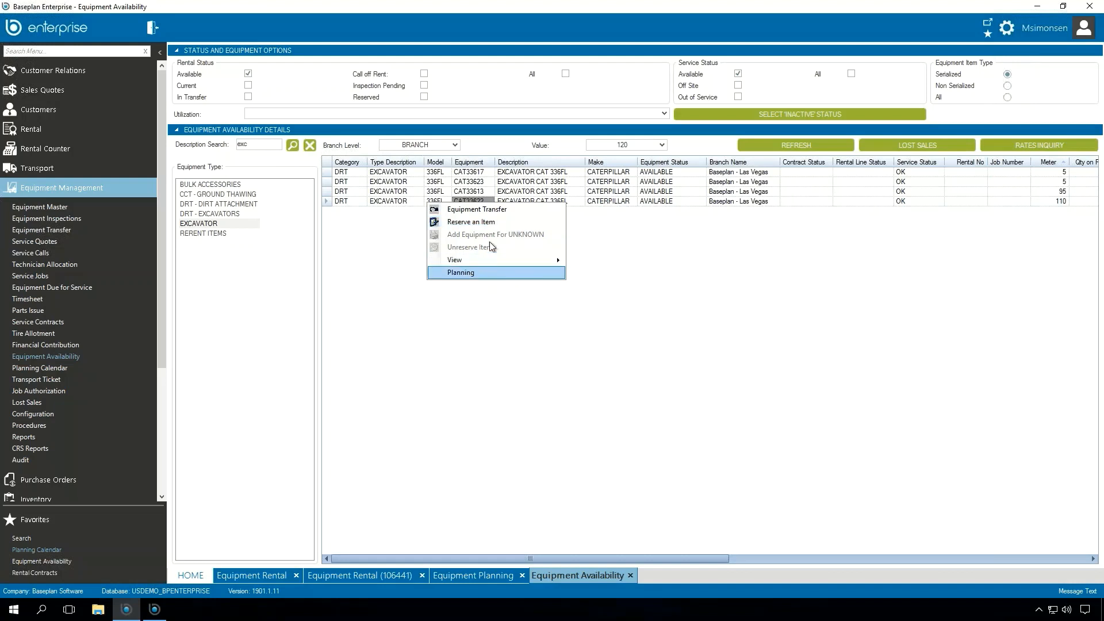
click(494, 223)
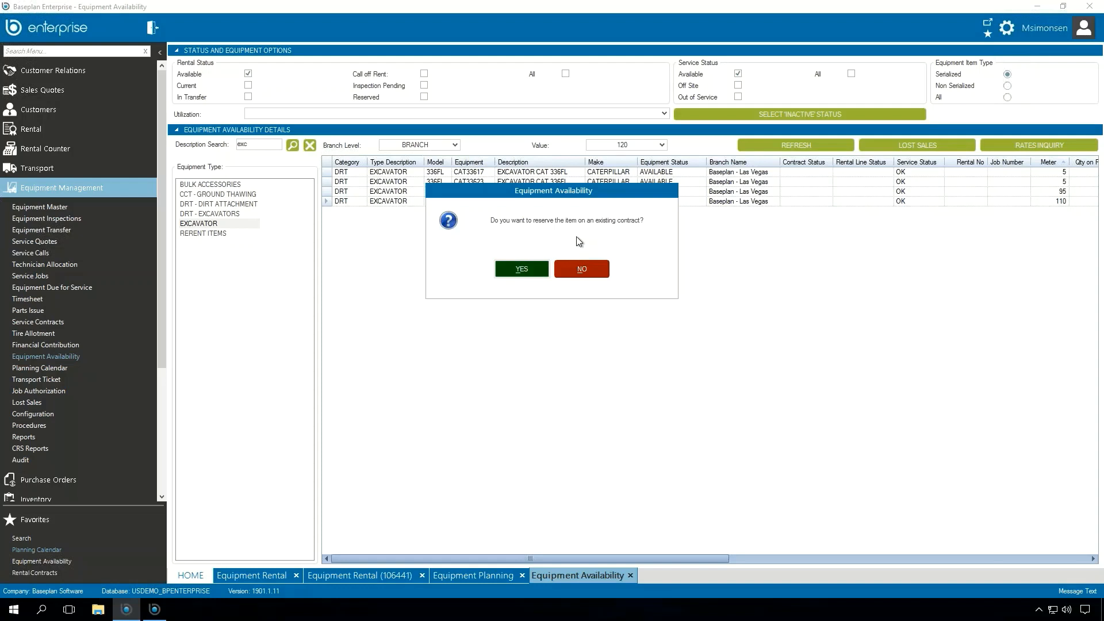
click(604, 271)
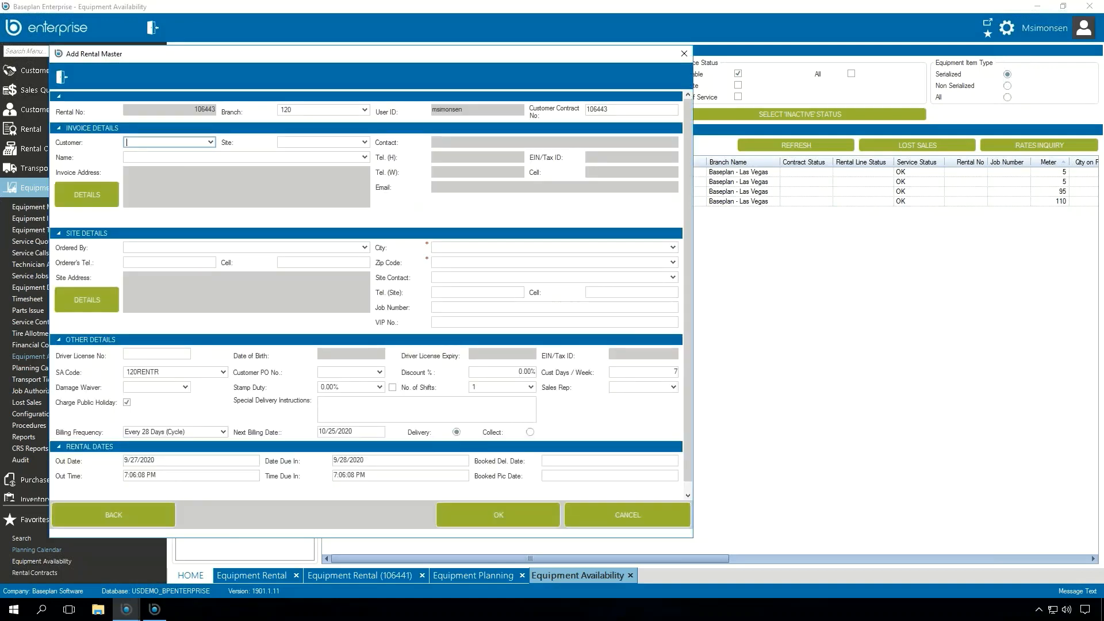
text(VOLA0001)
key(Tab)
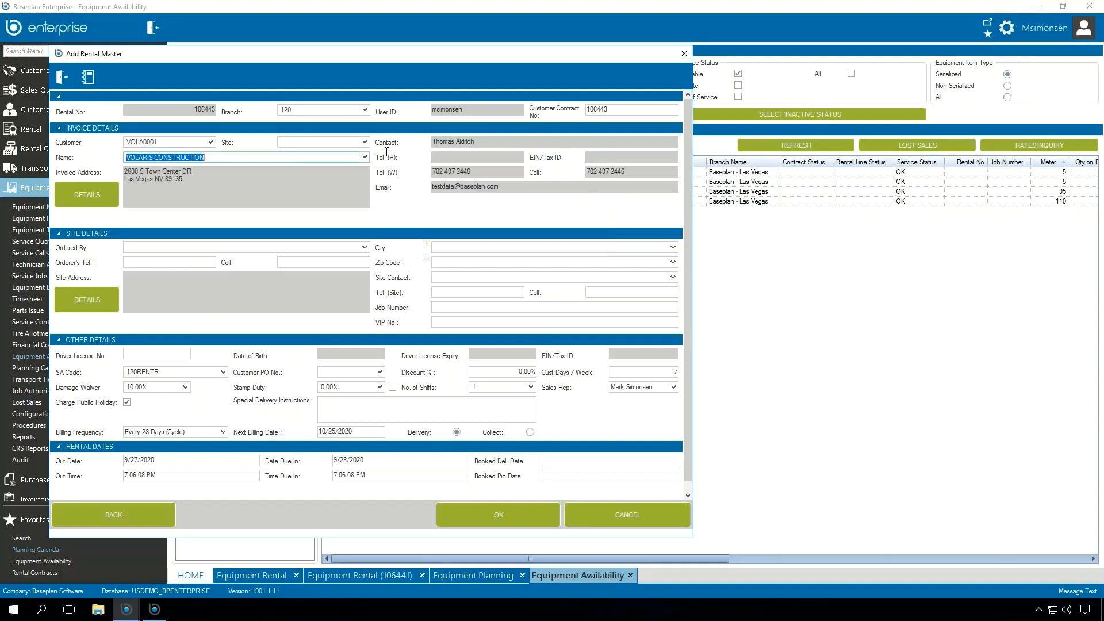
click(365, 143)
click(331, 174)
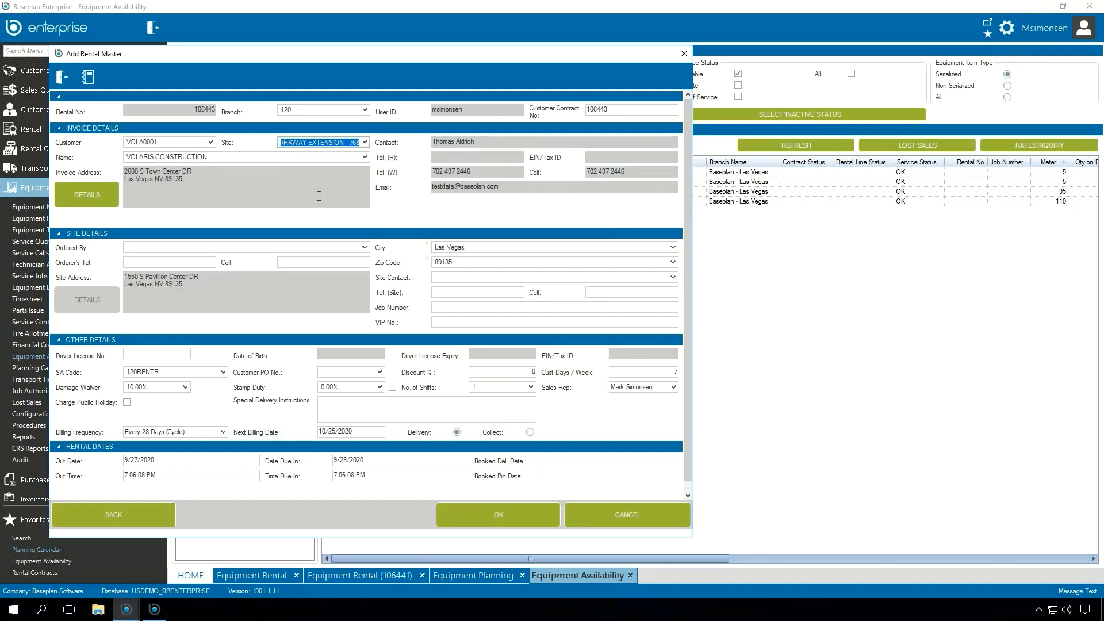
click(302, 190)
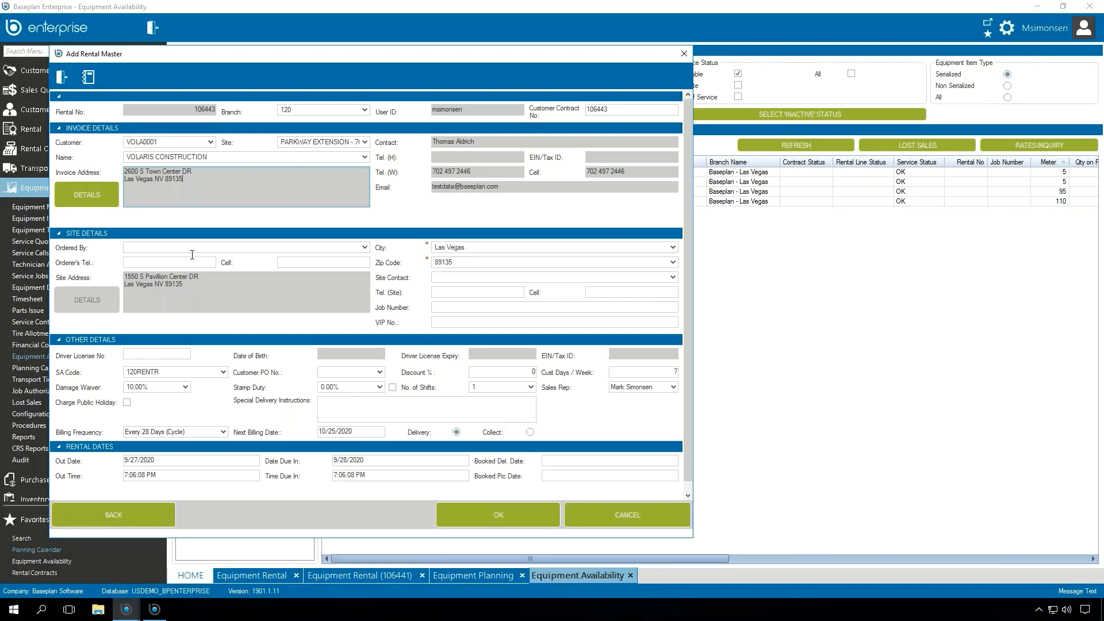
click(64, 82)
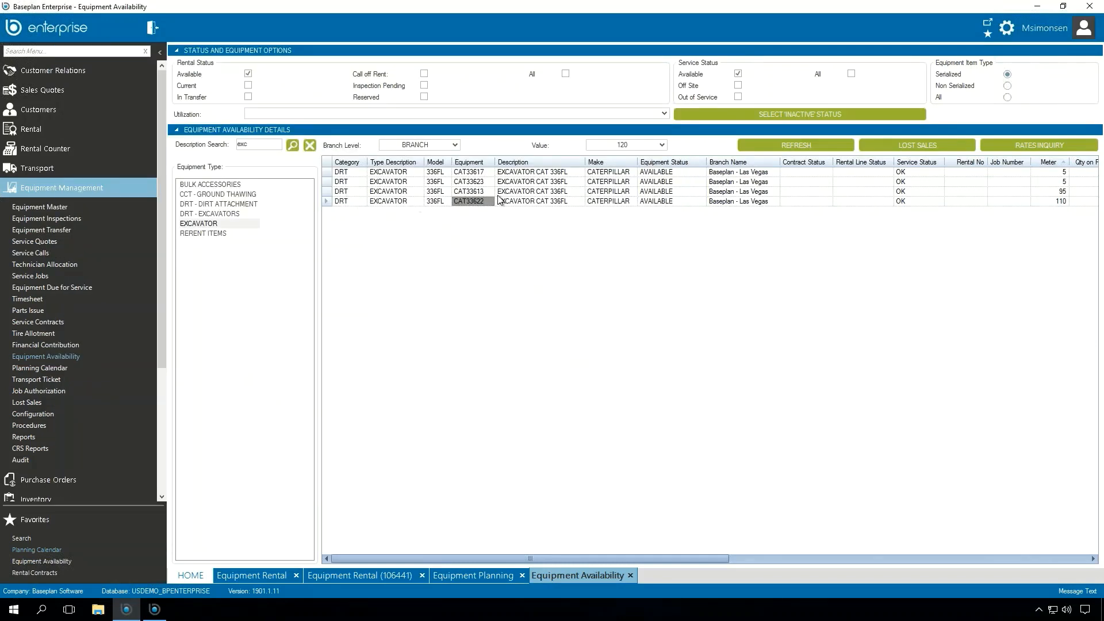
Step: Start reserving CAT33622 from its equipment master on a new contract for Volaris Construction, and close both records unsaved
click(528, 202)
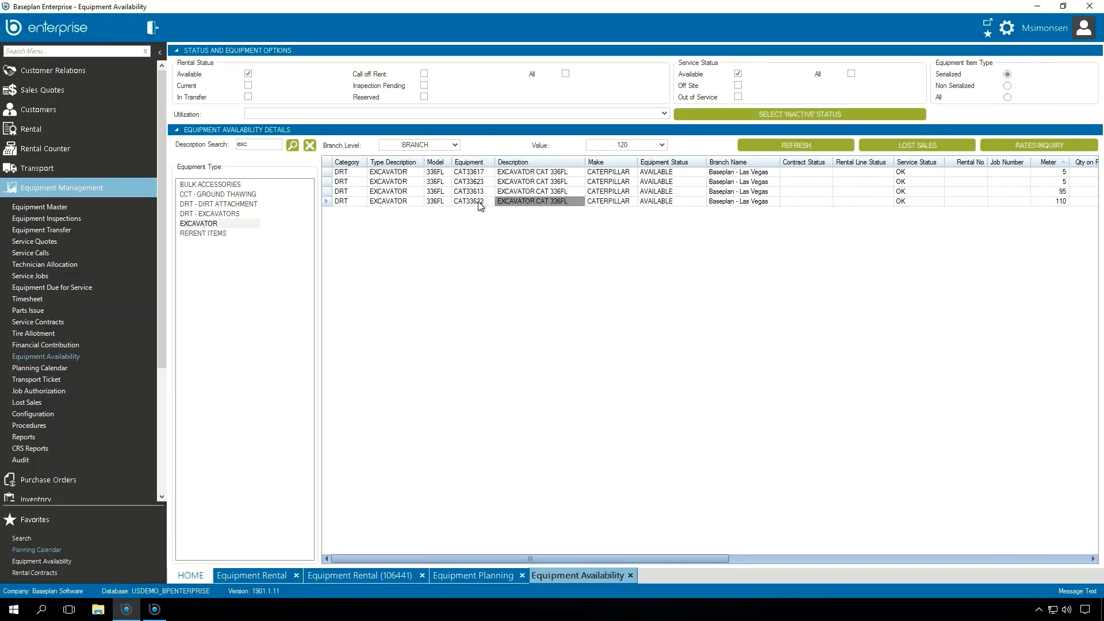
click(479, 203)
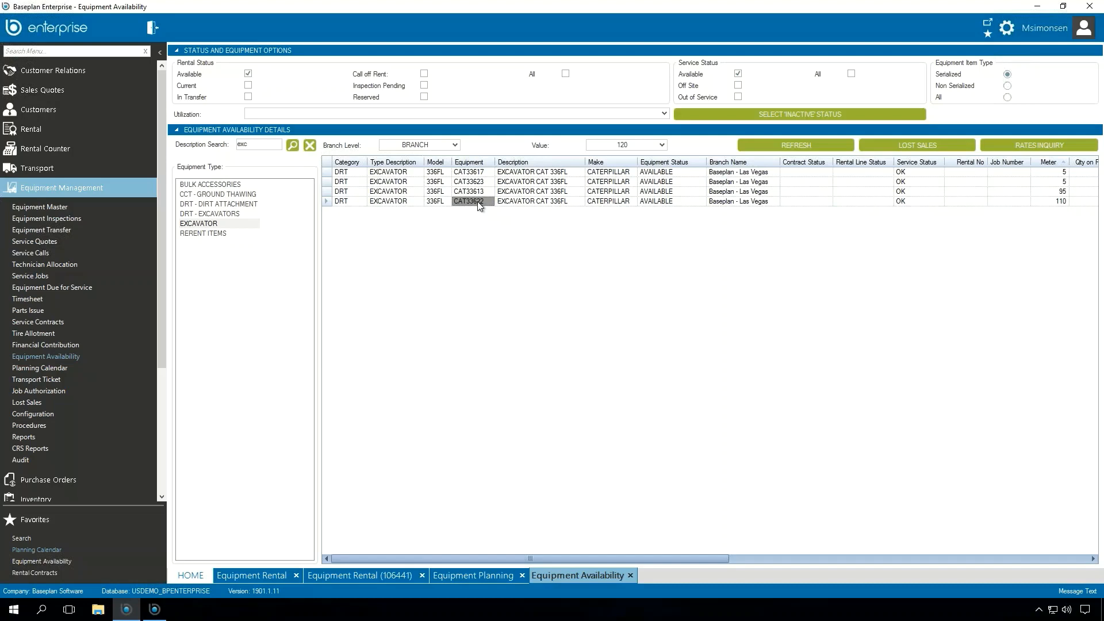
double_click(477, 201)
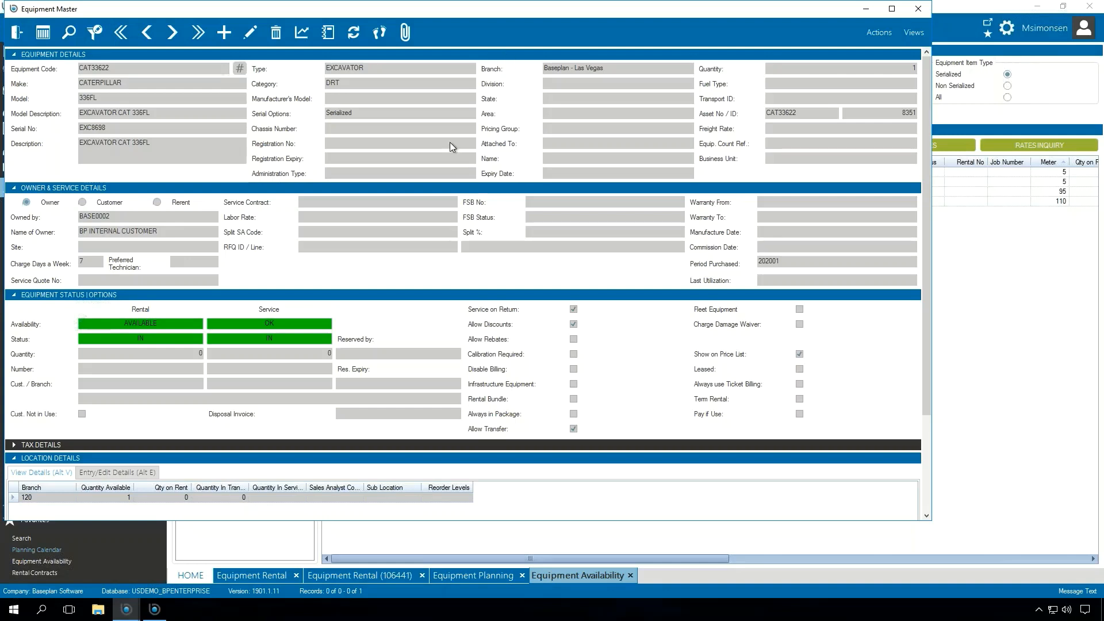
click(892, 36)
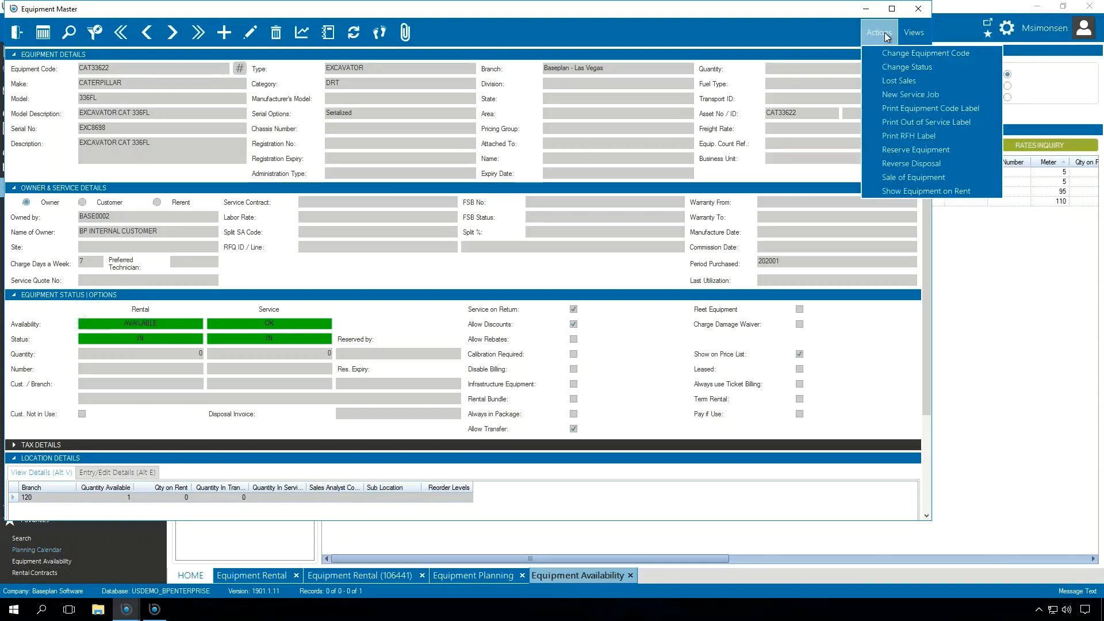
click(956, 149)
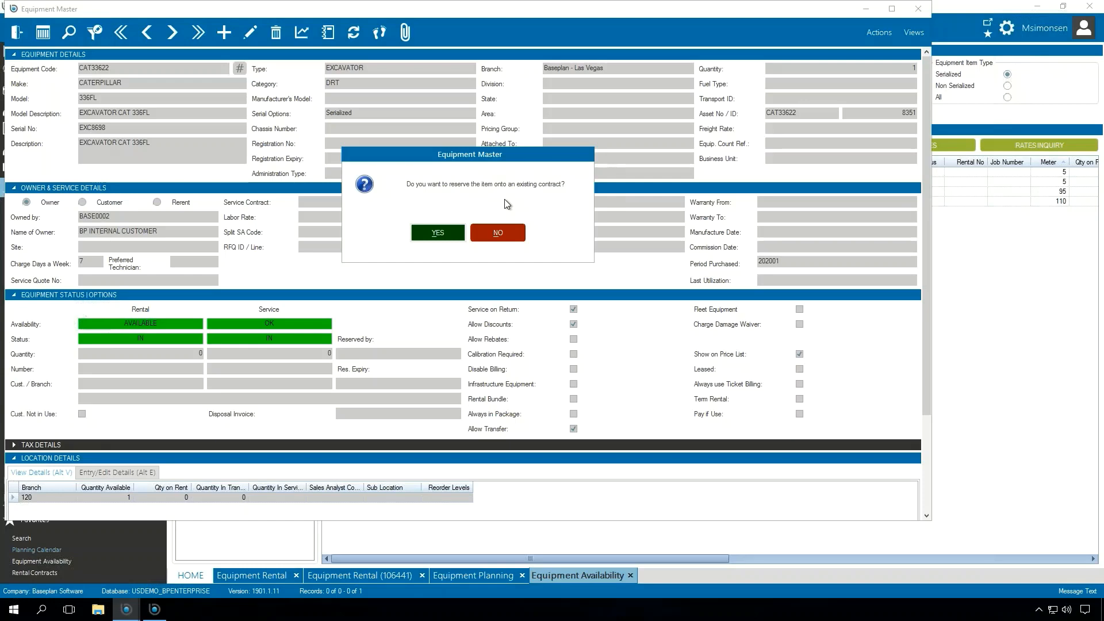
click(509, 230)
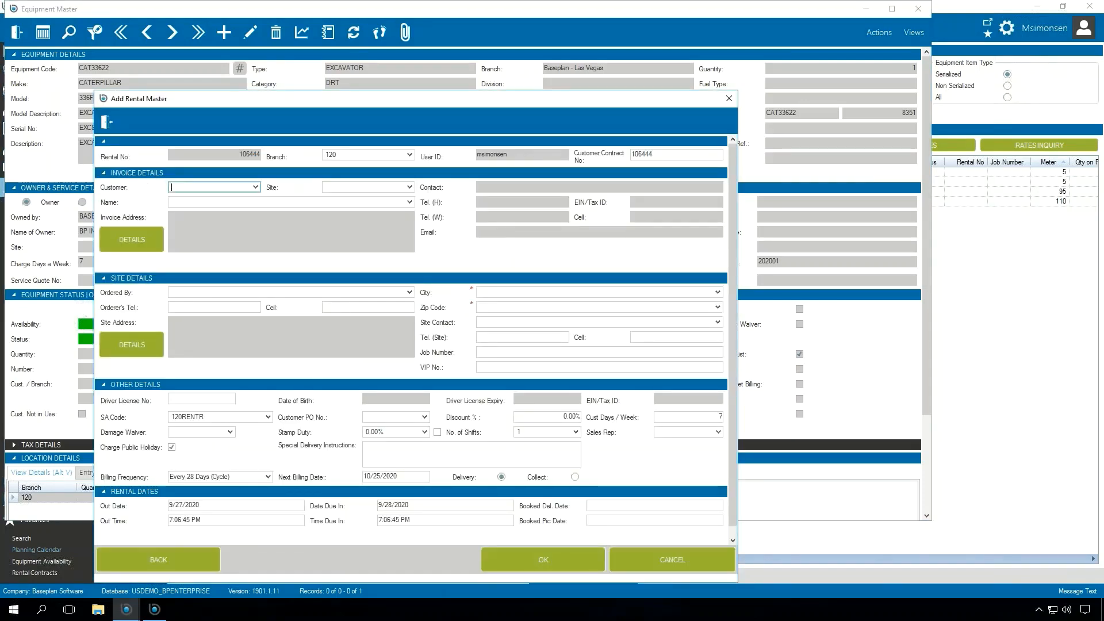
text(VOLA0001)
key(Tab)
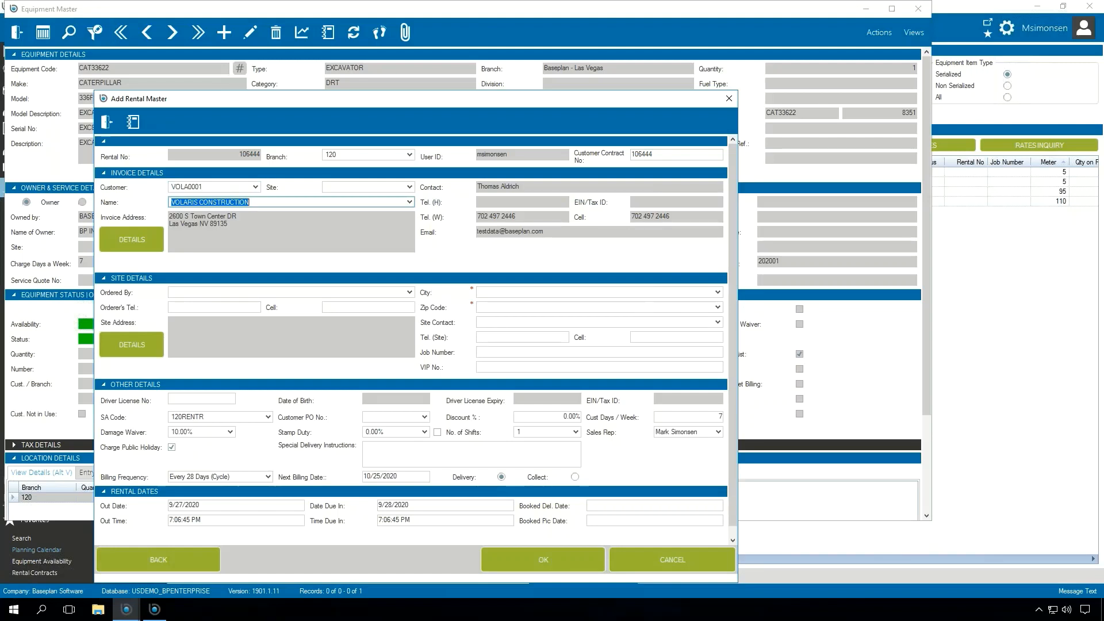
click(108, 127)
click(16, 38)
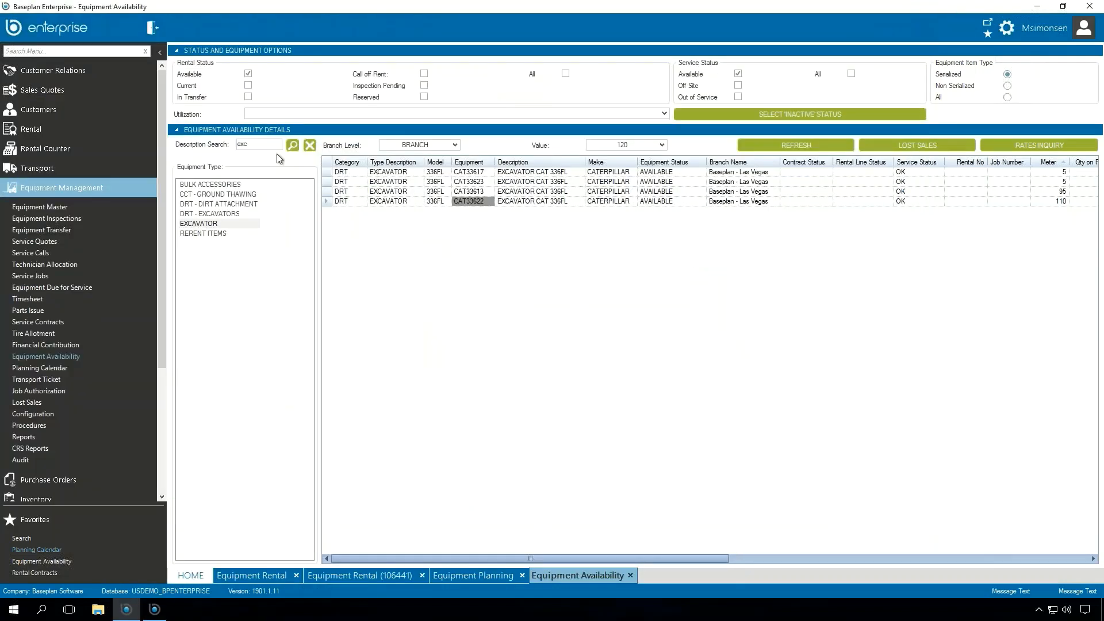
Step: Duplicate Volaris Construction's E1202 rental contract once, copying its equipment codes and lines and deriving the rates
click(361, 576)
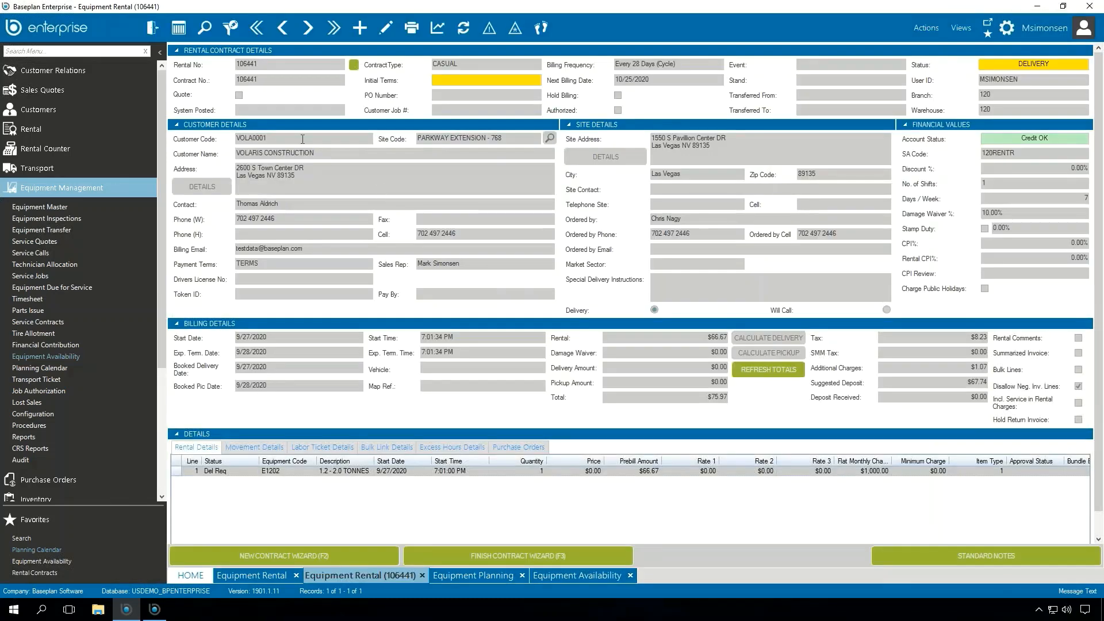
click(927, 29)
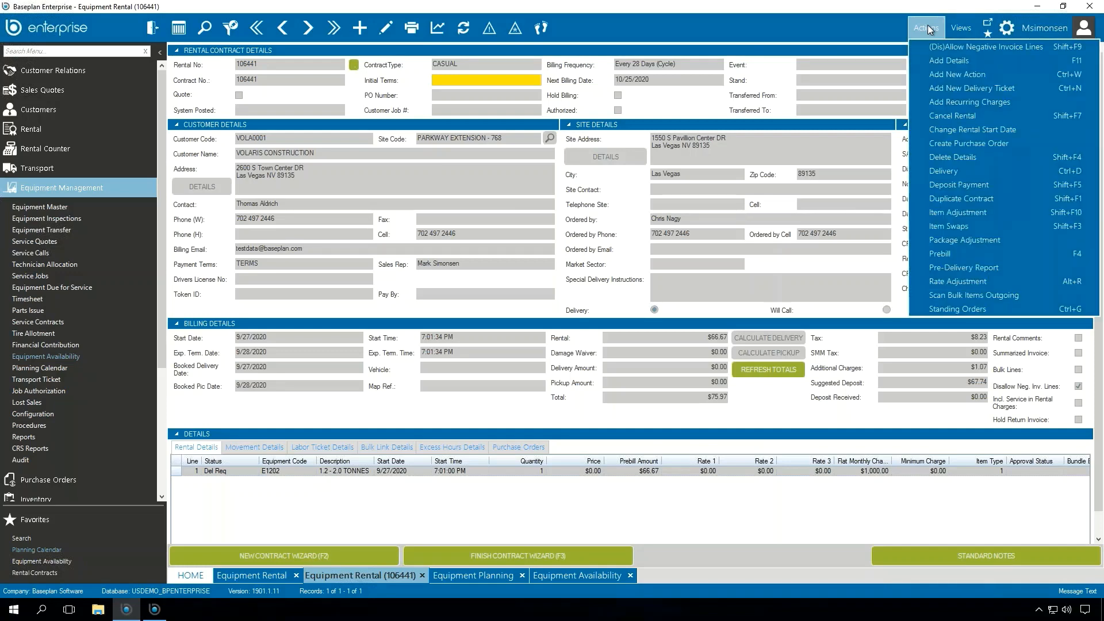
click(1003, 204)
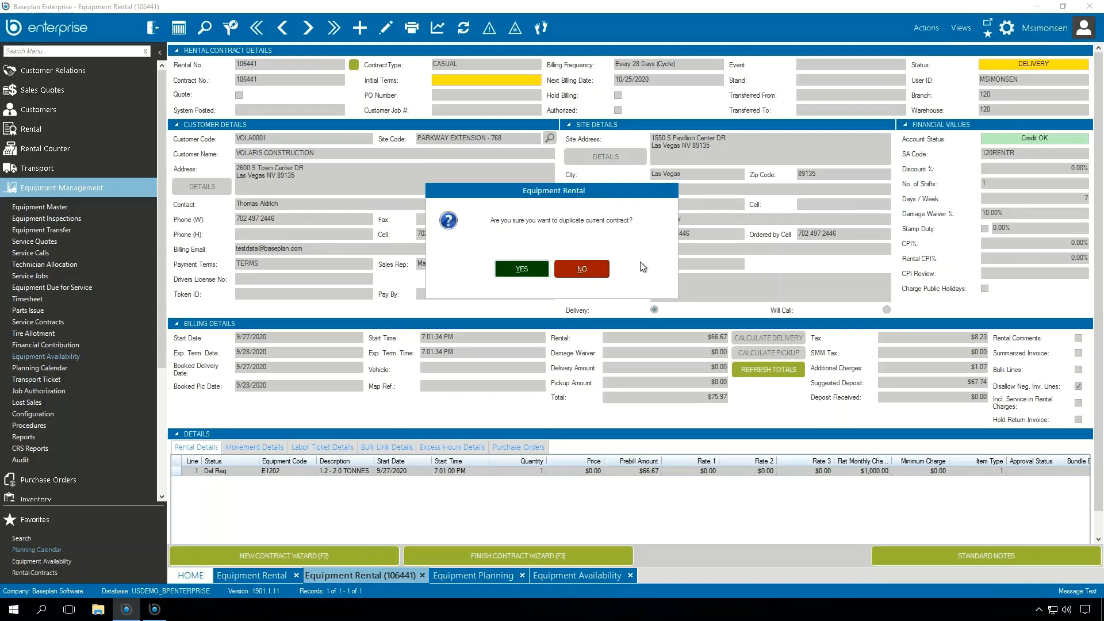
click(535, 271)
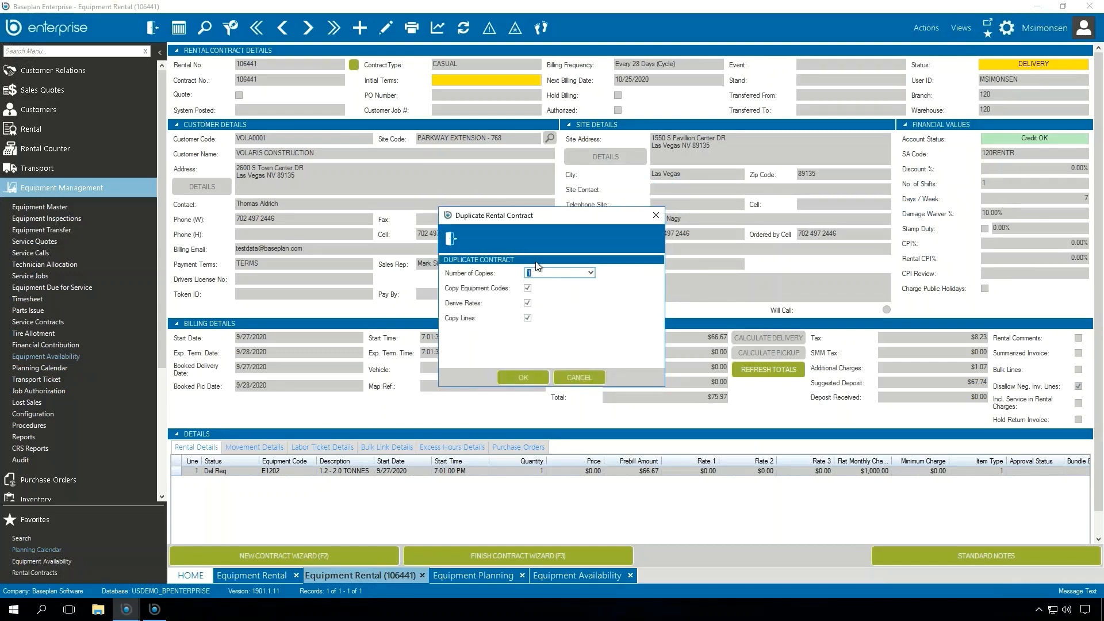
click(527, 377)
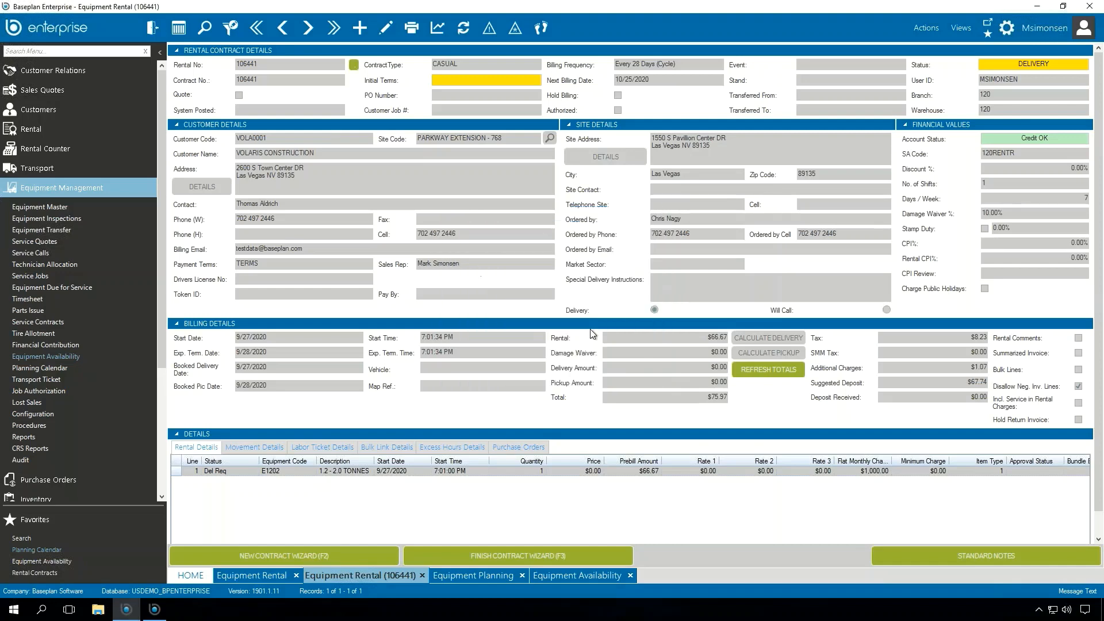
click(554, 266)
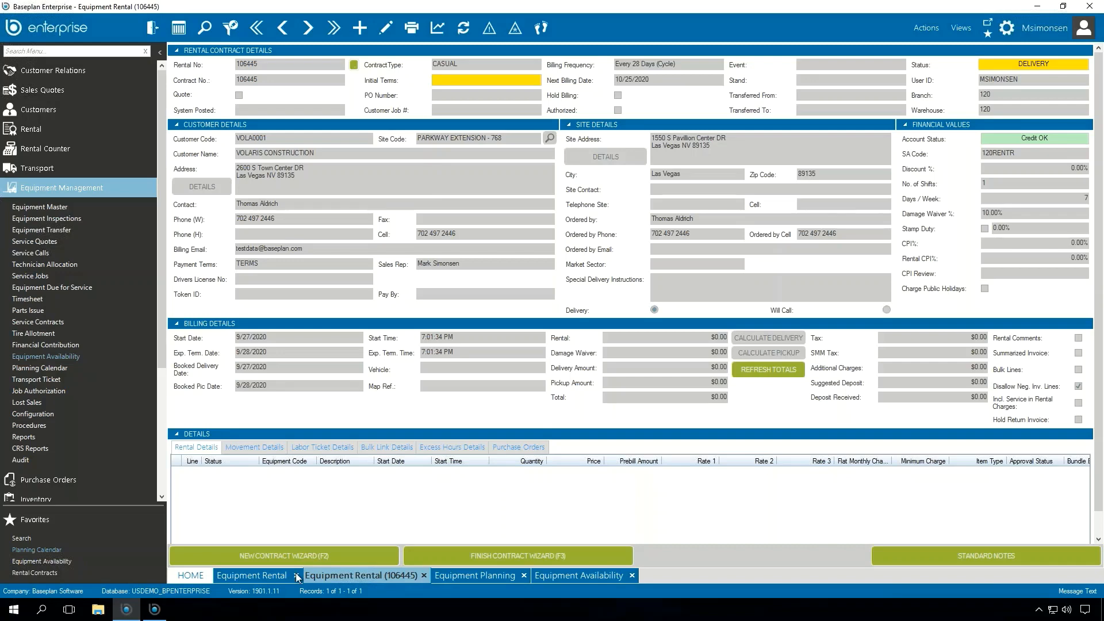
Step: Switch to the second Baseplan window, signed in to the Baseplan Demonstration company, and open its rental quotes
click(162, 614)
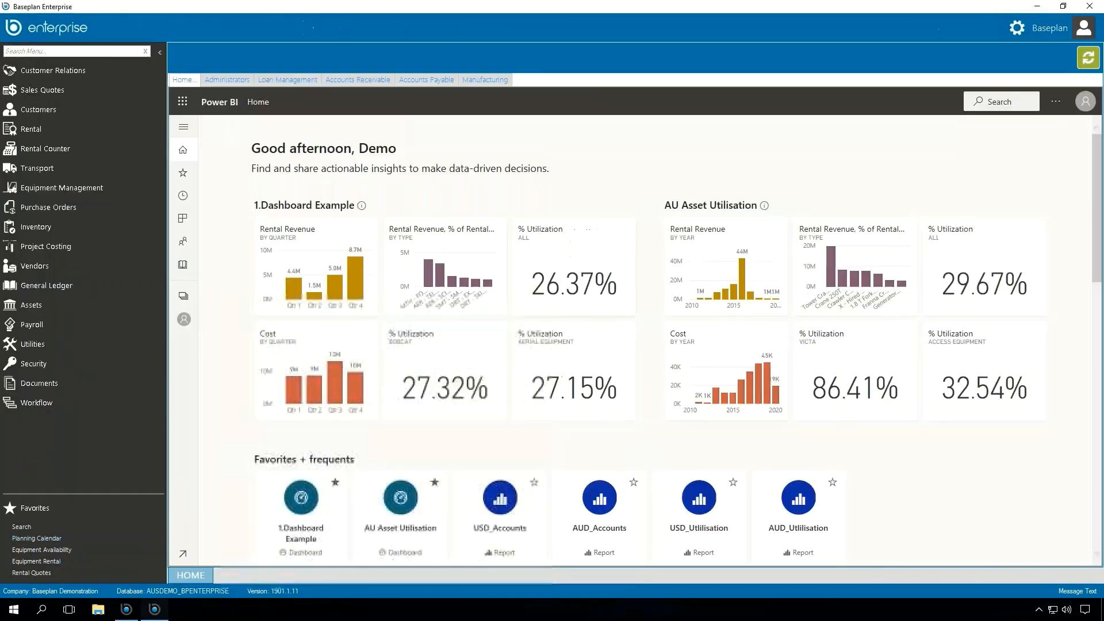
click(72, 127)
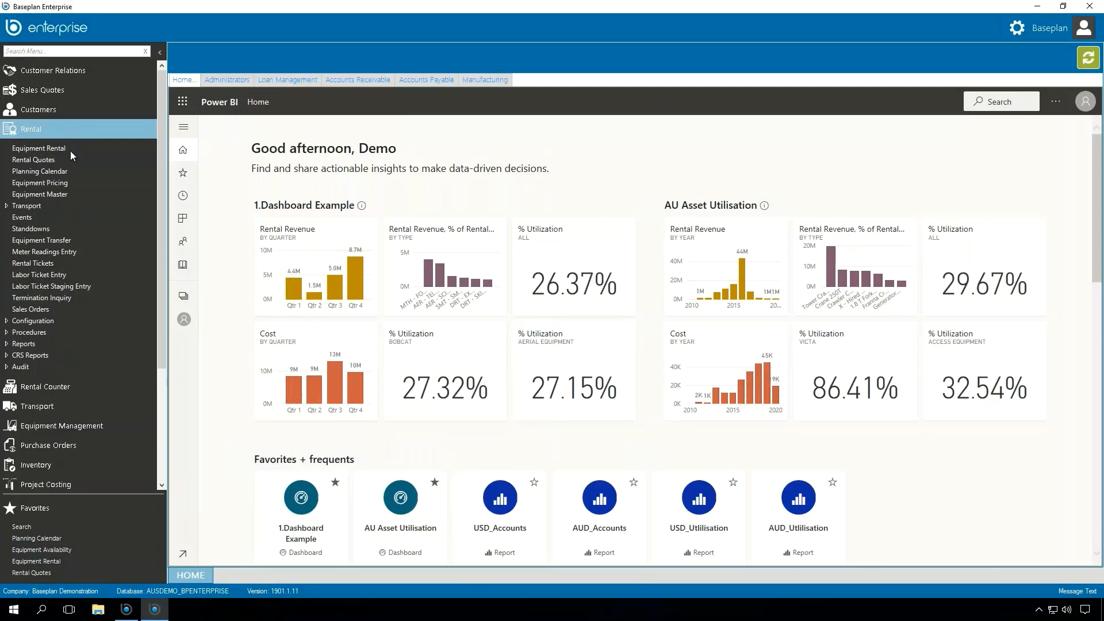
click(42, 162)
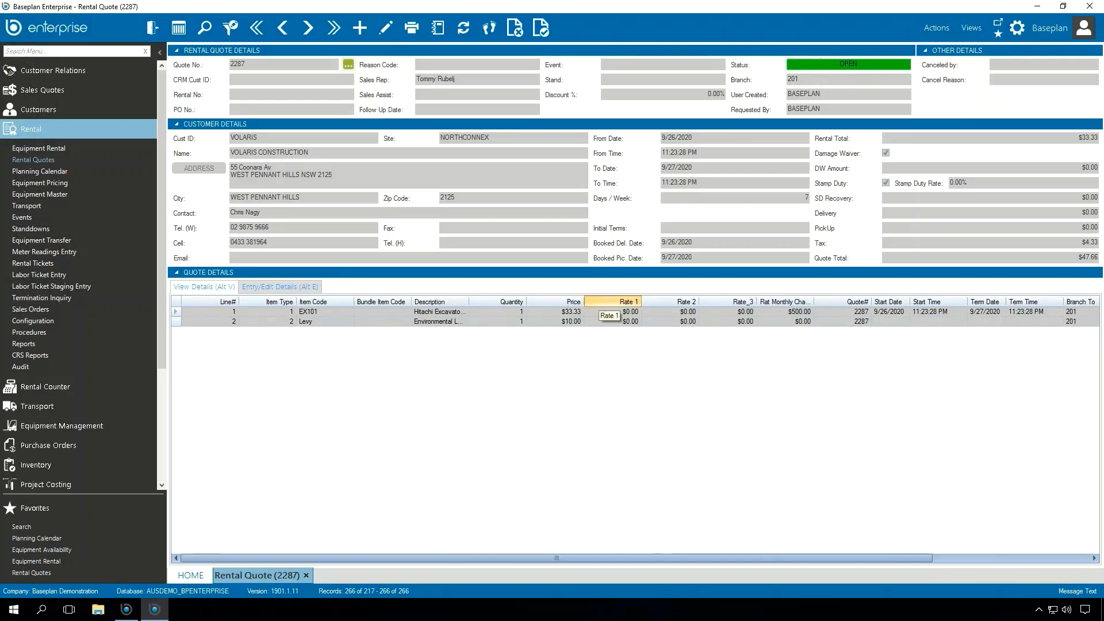
Step: Convert Volaris Construction's NORTHCONNEX quote into a contract, declining delivery of all items and transfer of standard notes, and open the resulting contract
click(541, 28)
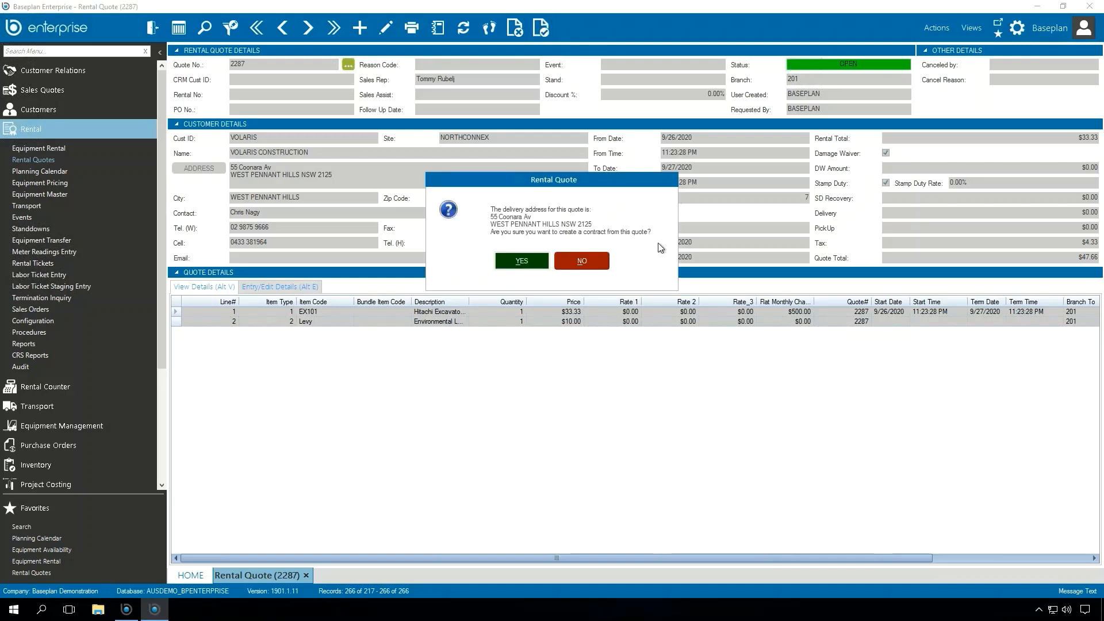
click(524, 261)
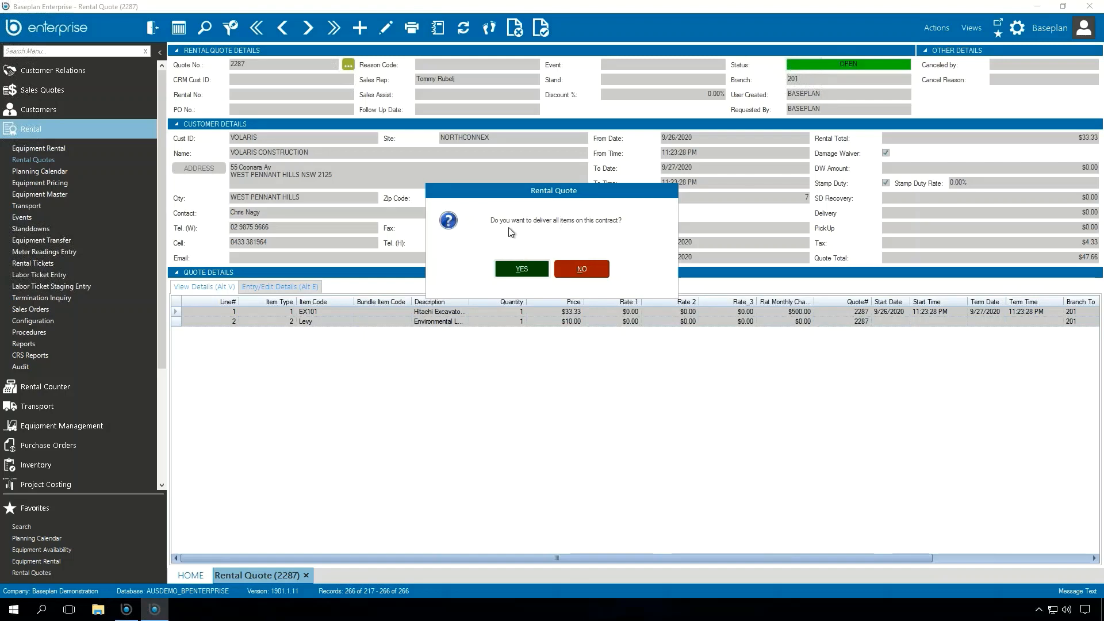
click(591, 271)
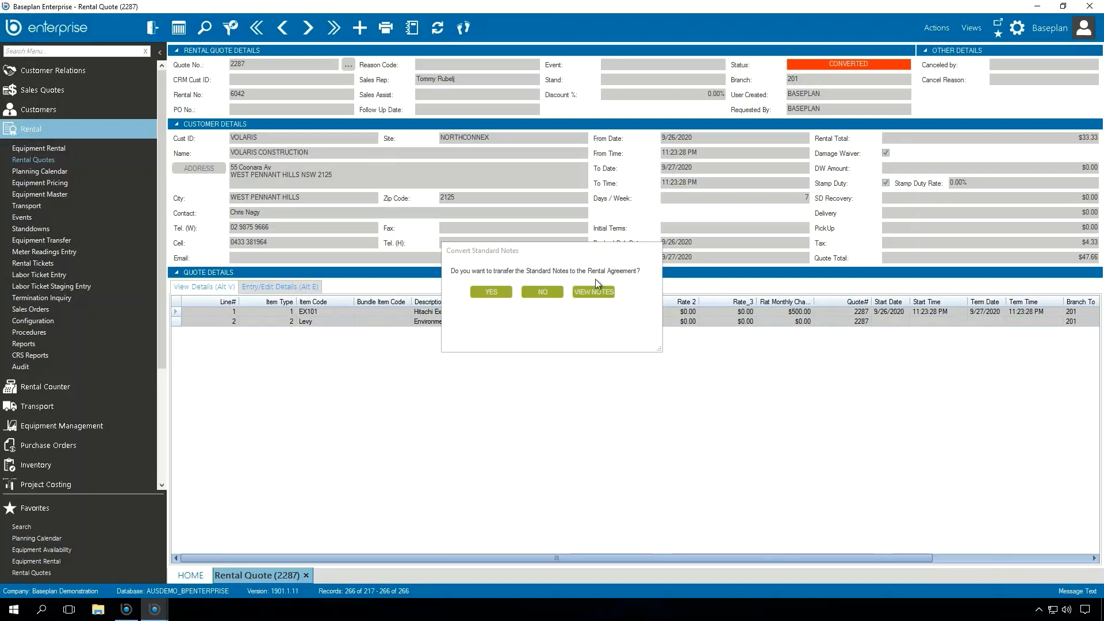
click(551, 292)
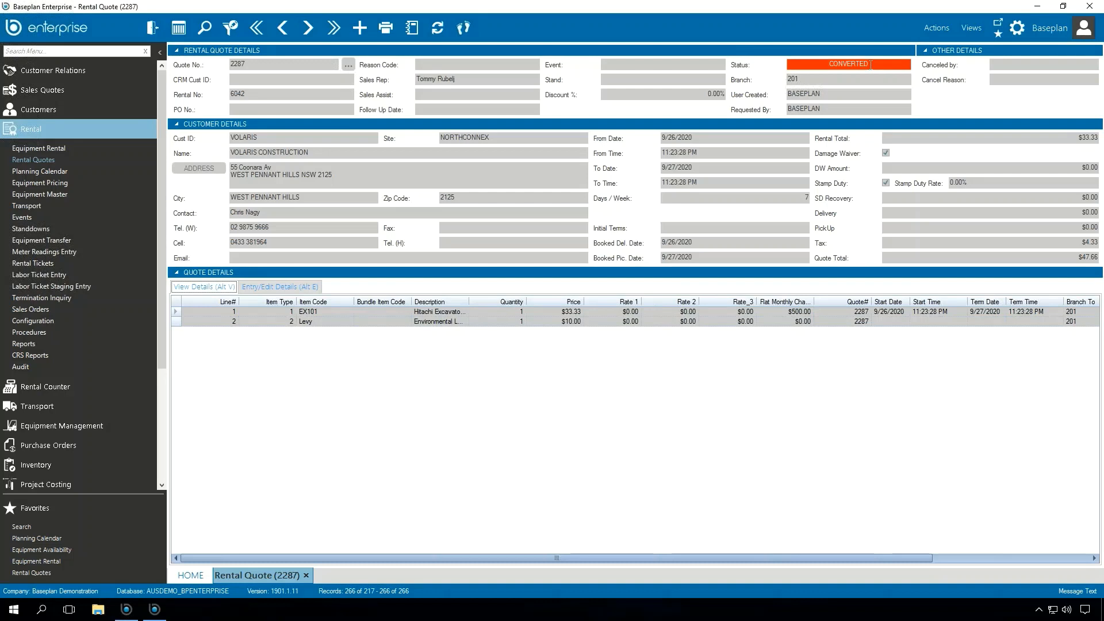
click(964, 26)
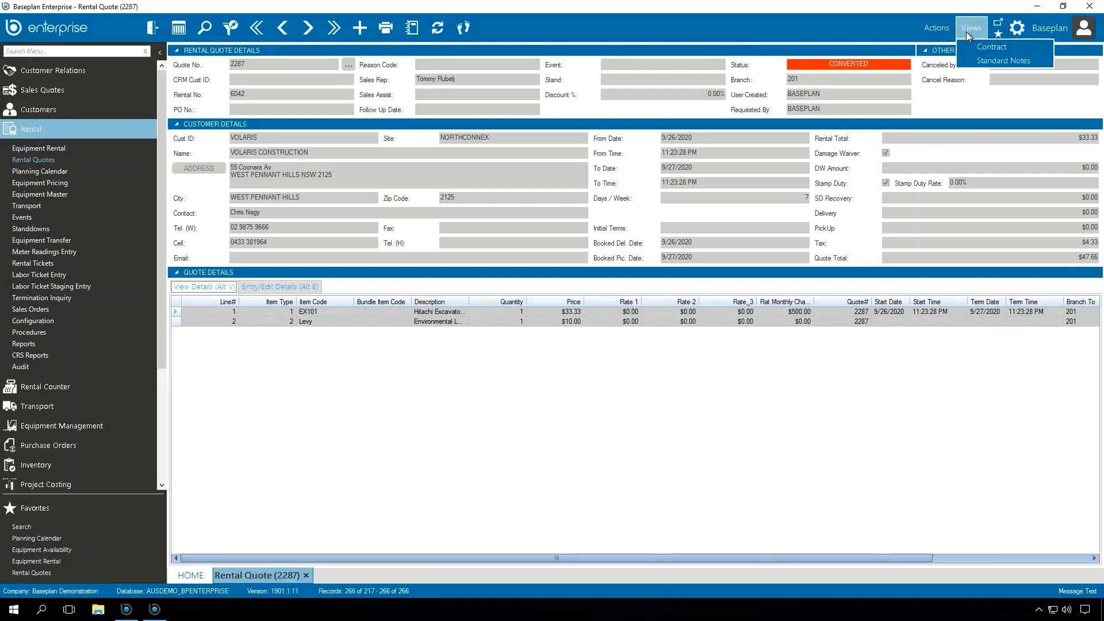
click(1006, 46)
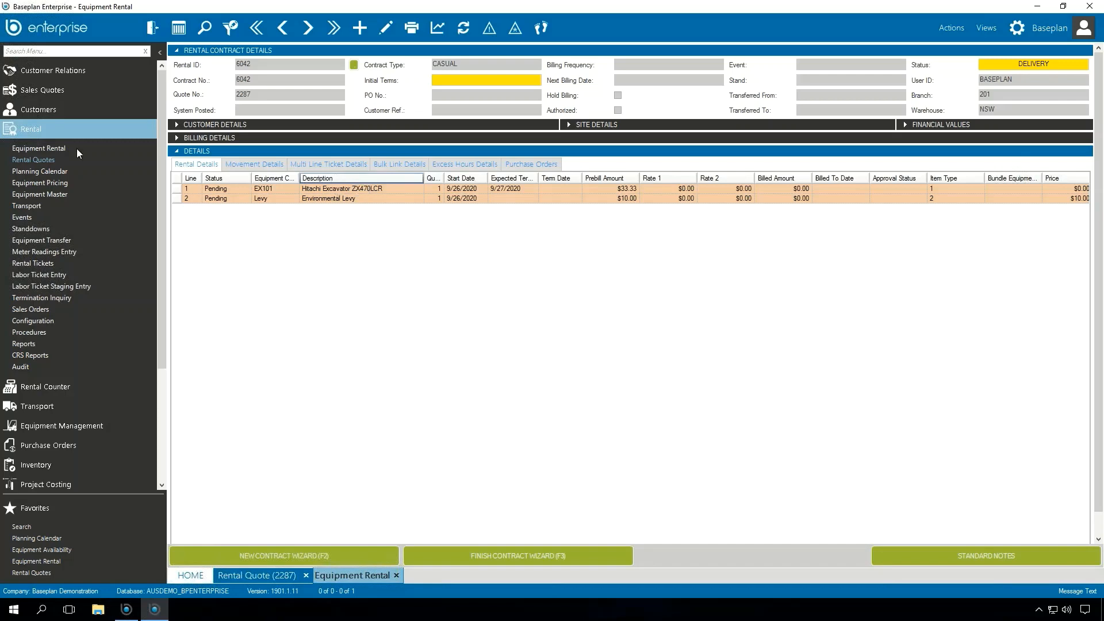
Step: Collapse the Rental group in the navigation and enlarge the Favorites area
click(58, 130)
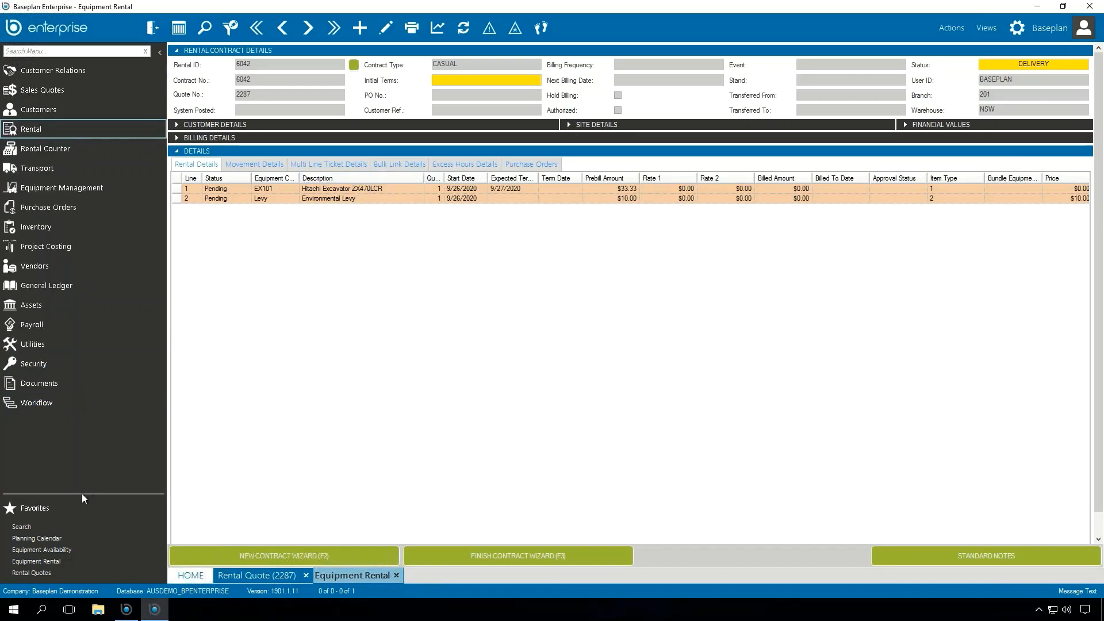
drag(84, 493, 83, 437)
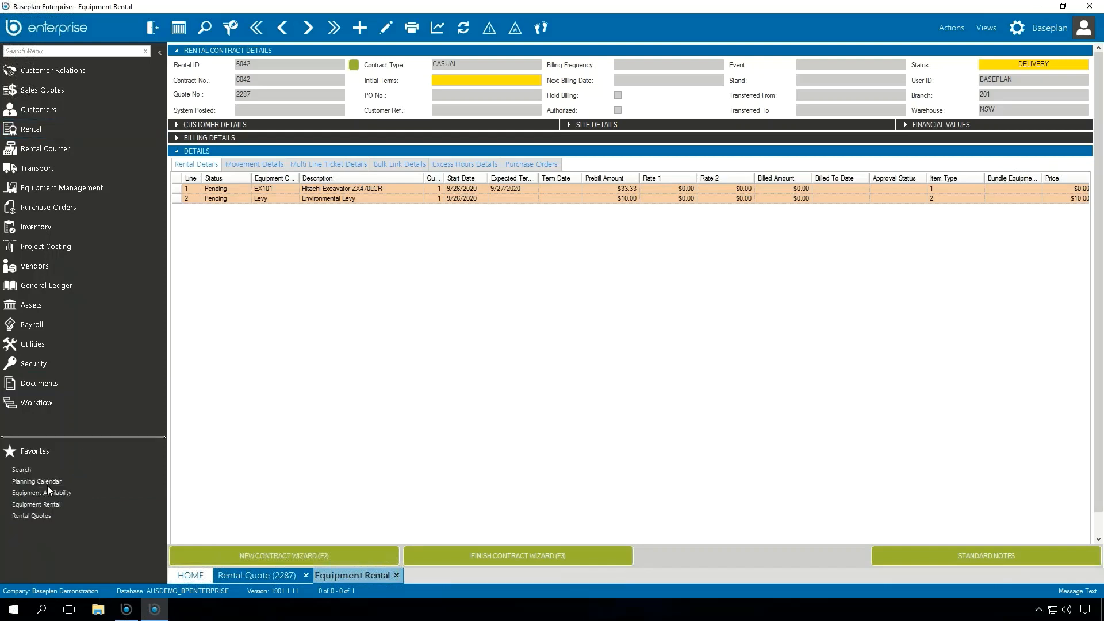